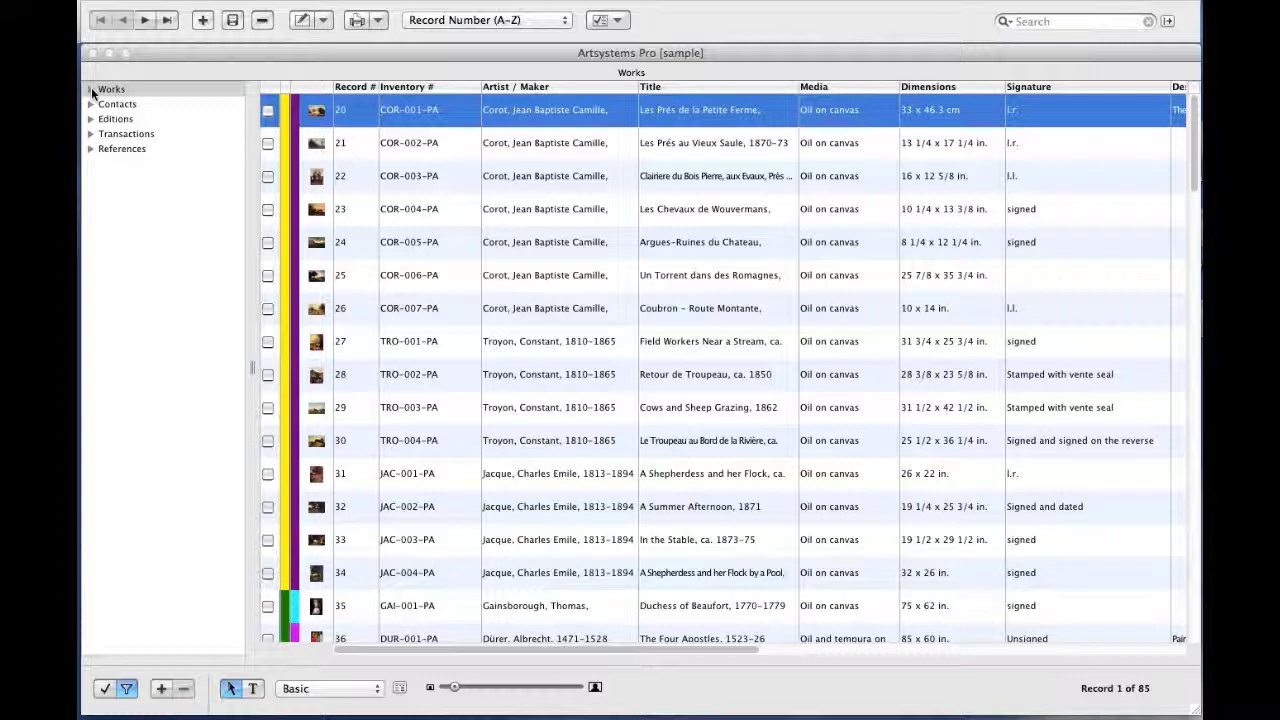
# Expand the Works, Contacts, Editions, Transactions and References groups, then return to the Works records.
pyautogui.click(91, 88)
pyautogui.click(91, 88)
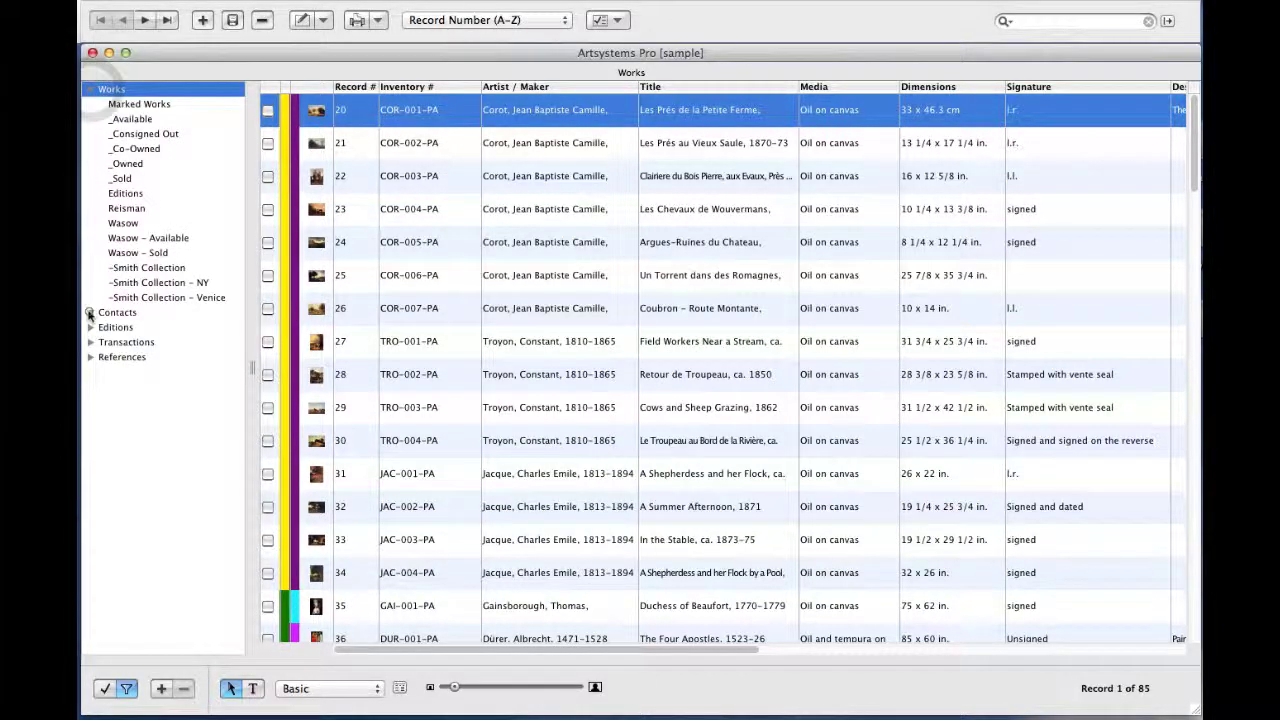
pyautogui.click(90, 312)
pyautogui.click(90, 431)
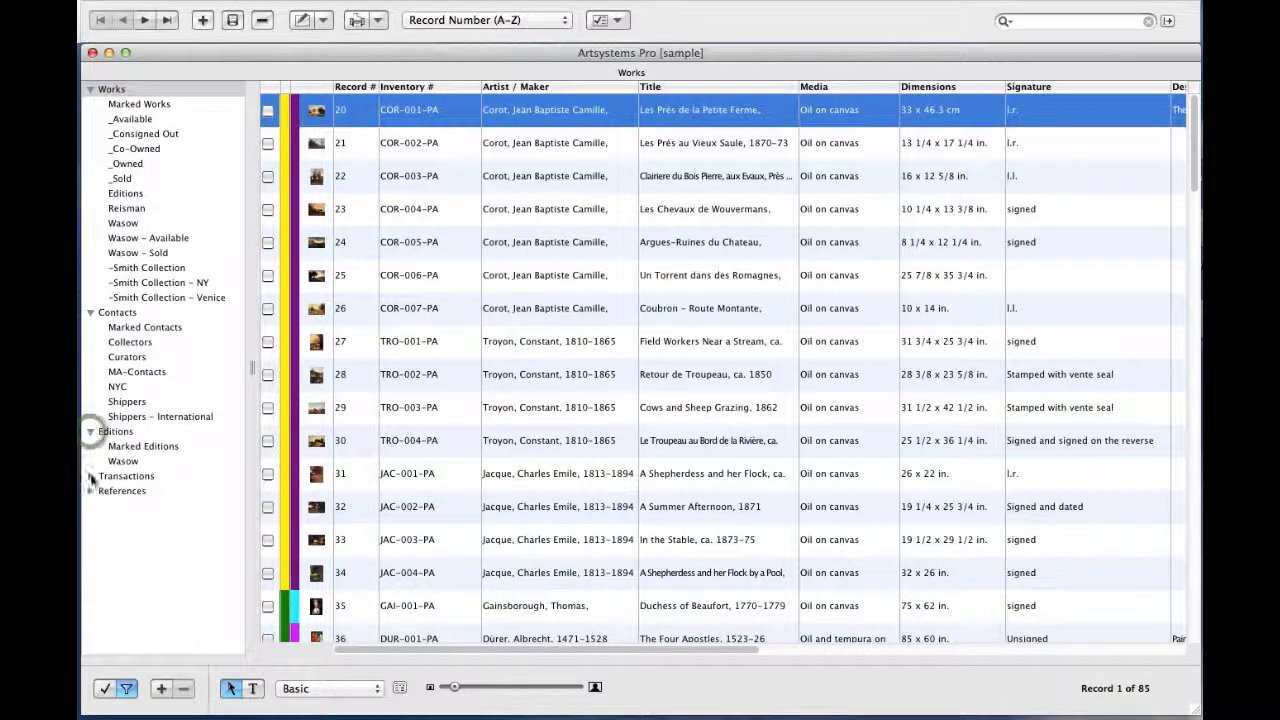
pyautogui.click(90, 476)
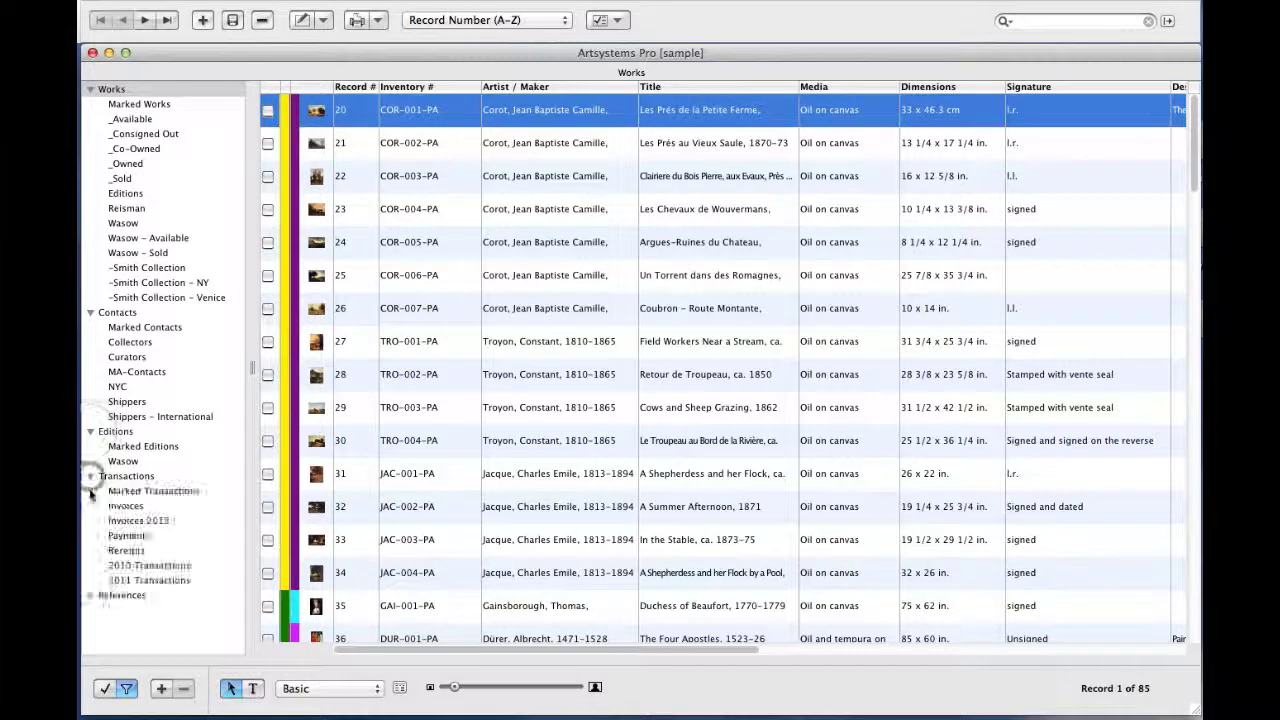
pyautogui.click(91, 596)
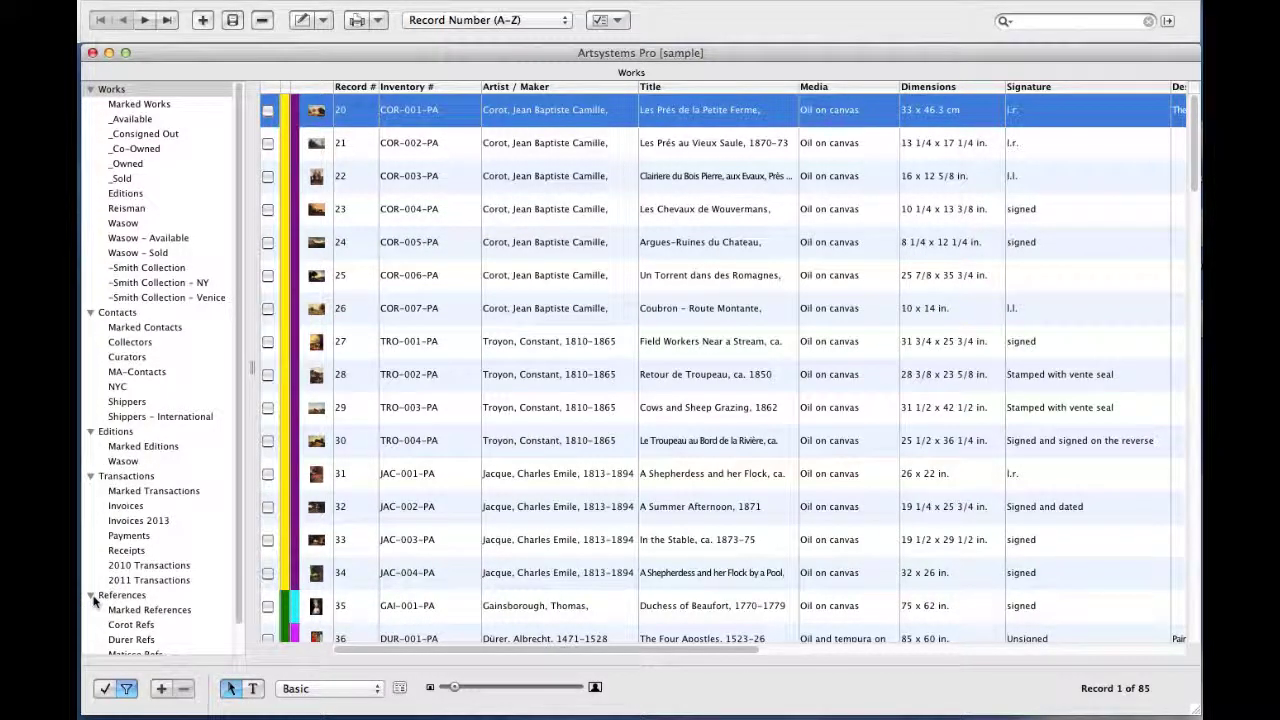
pyautogui.click(118, 313)
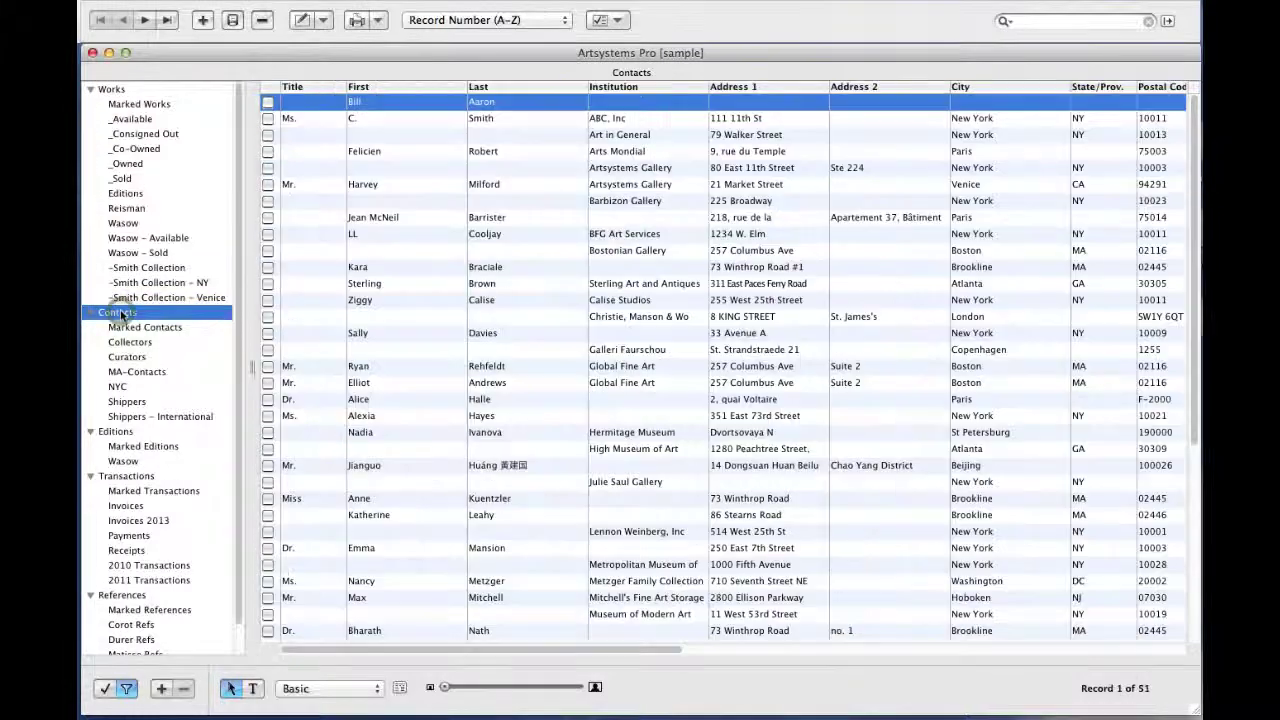
pyautogui.click(112, 90)
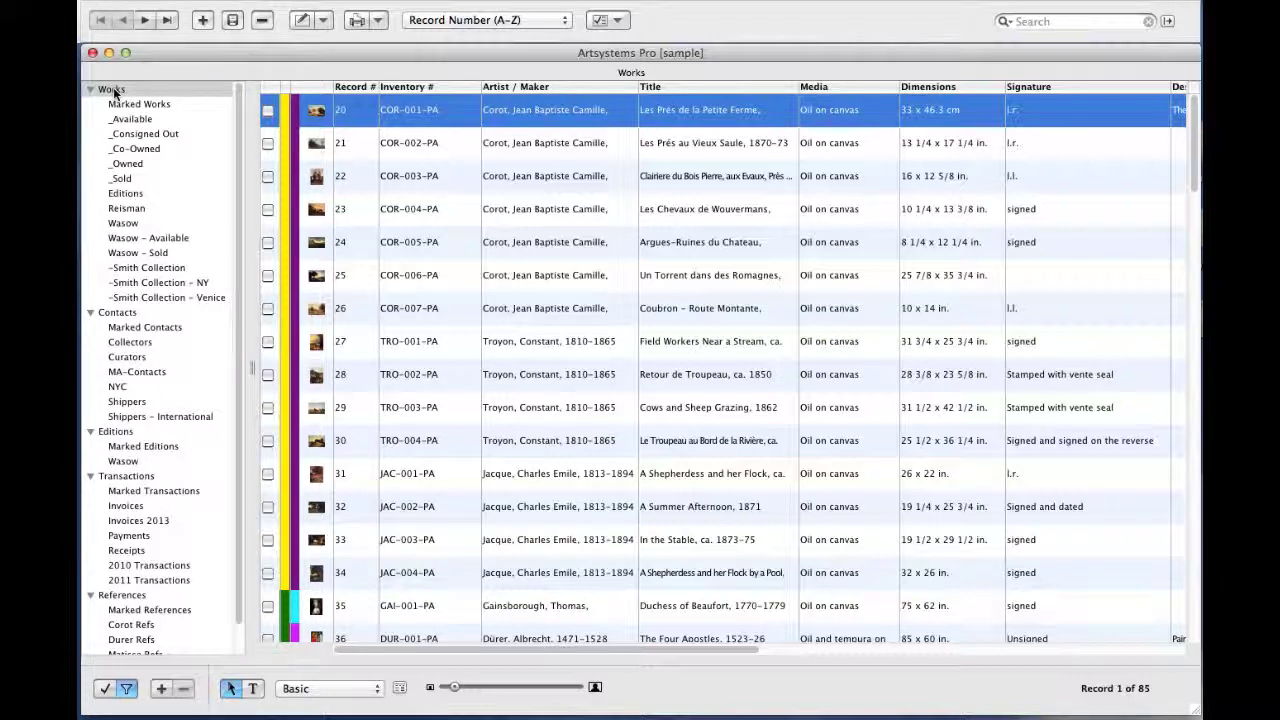
# Create a Works view limited to one artist's available works and name it 'Reisman Available'.
pyautogui.click(161, 688)
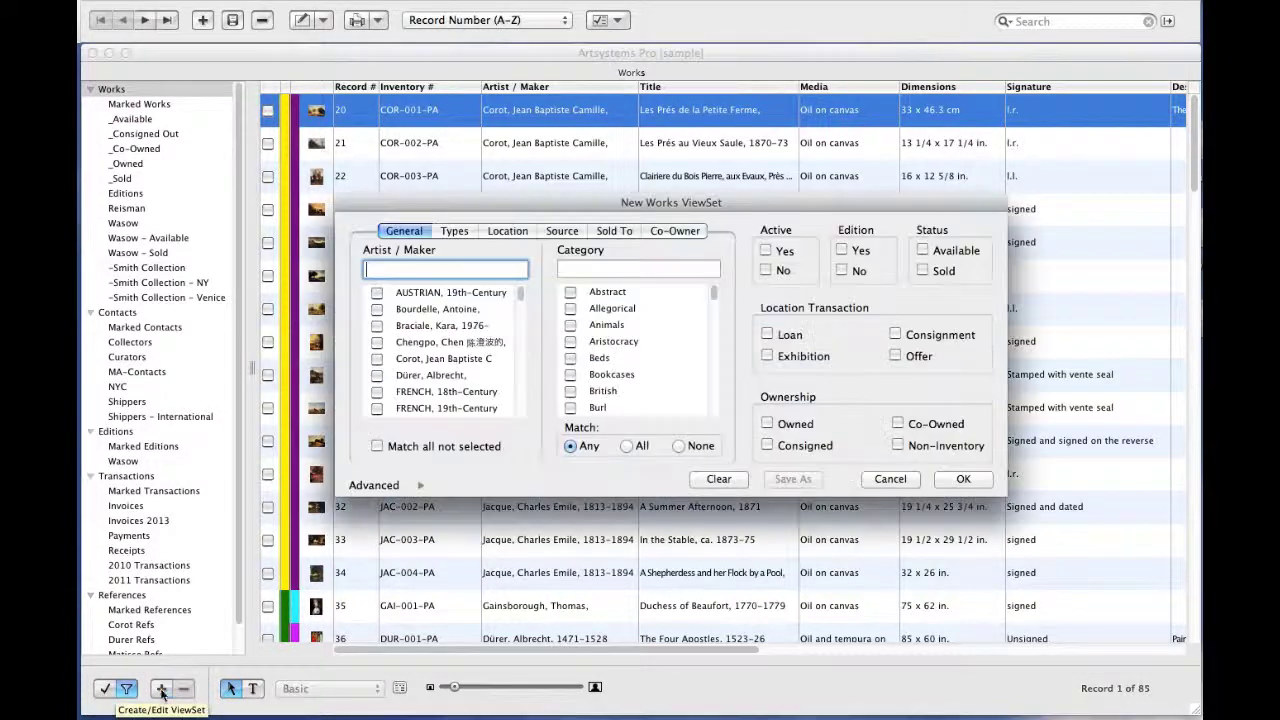
pyautogui.write('reis')
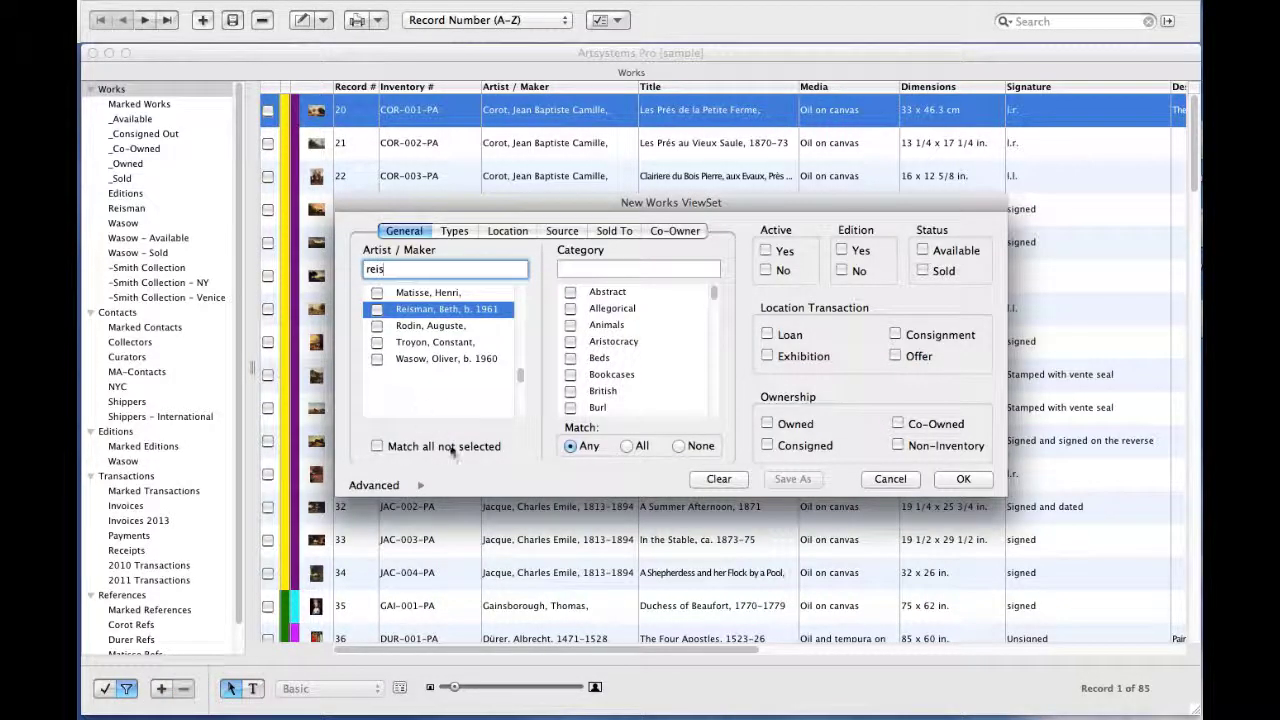
pyautogui.click(377, 311)
pyautogui.click(923, 251)
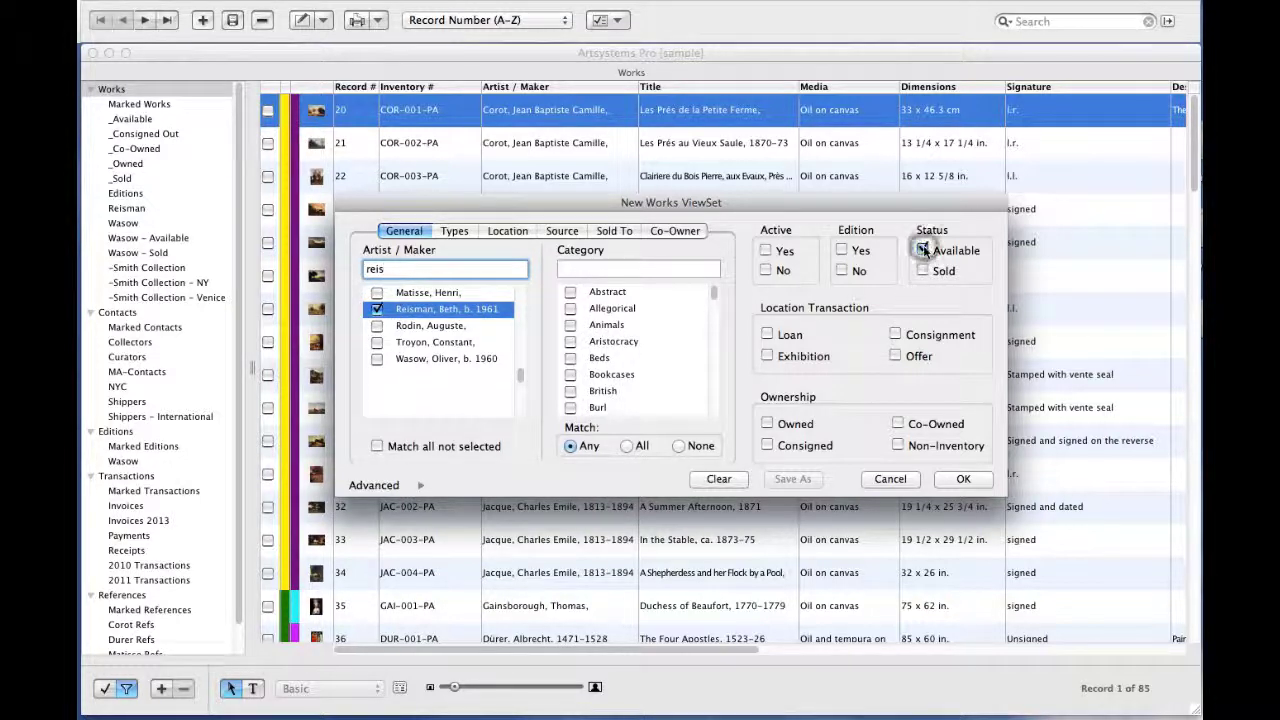
pyautogui.click(963, 480)
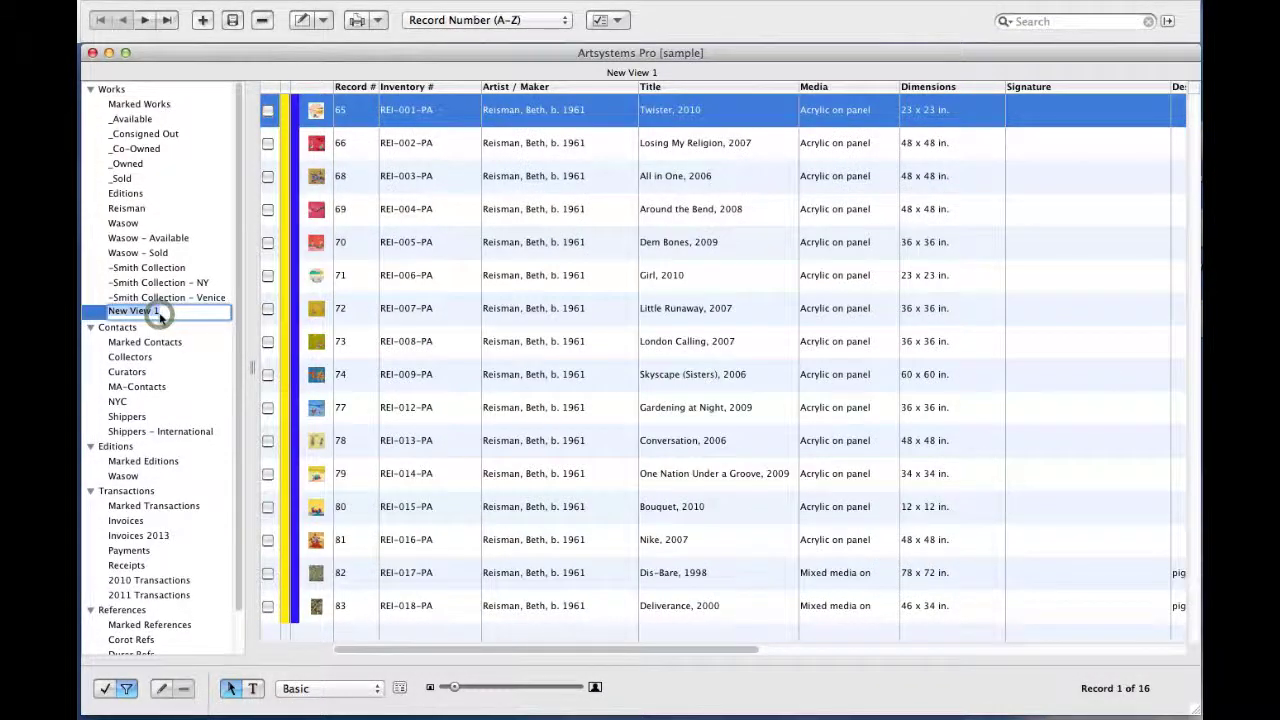
pyautogui.write('Reisman Available')
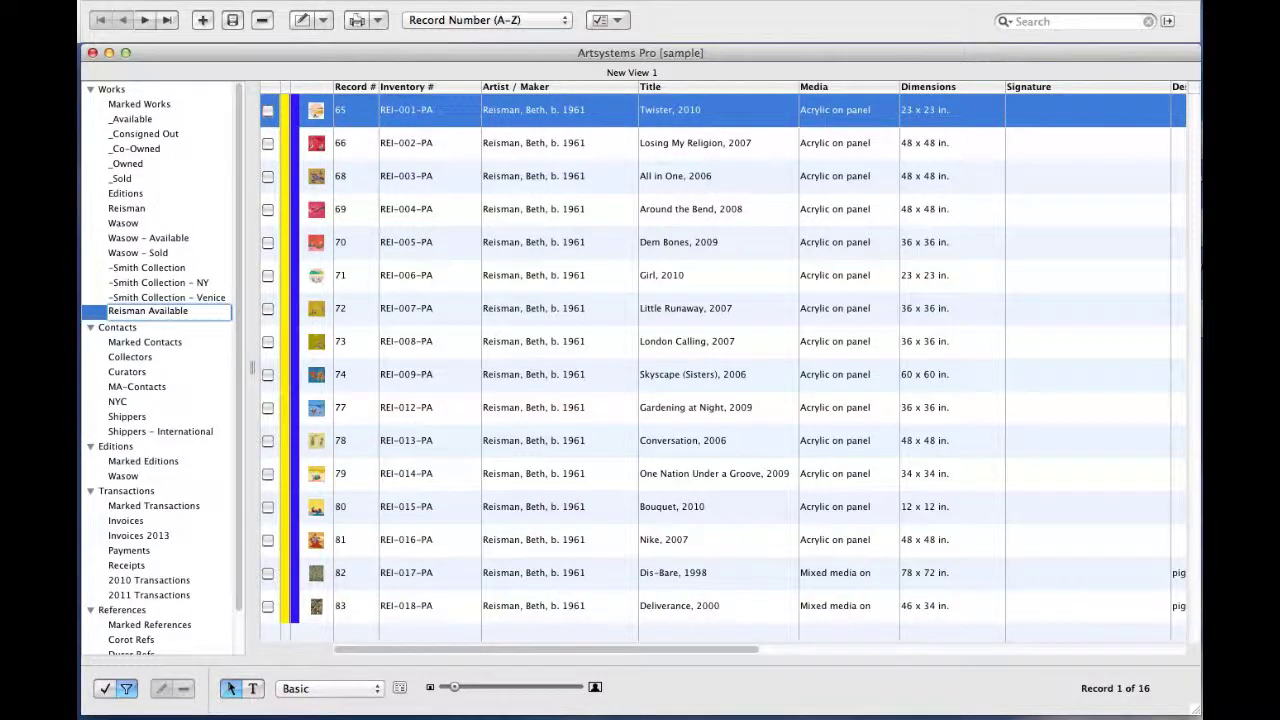
pyautogui.press('Return')
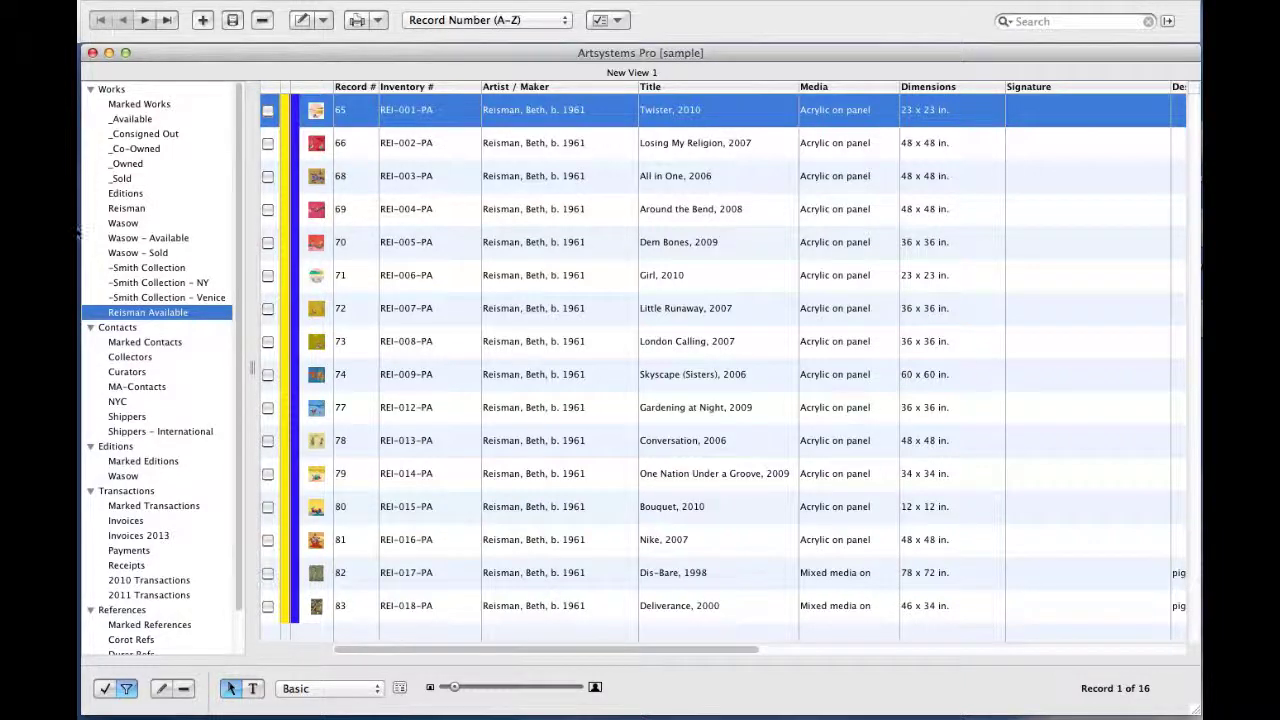
# Browse the _Co-Owned, Venice collection, NY collection and Wasow - Sold works views.
pyautogui.click(118, 150)
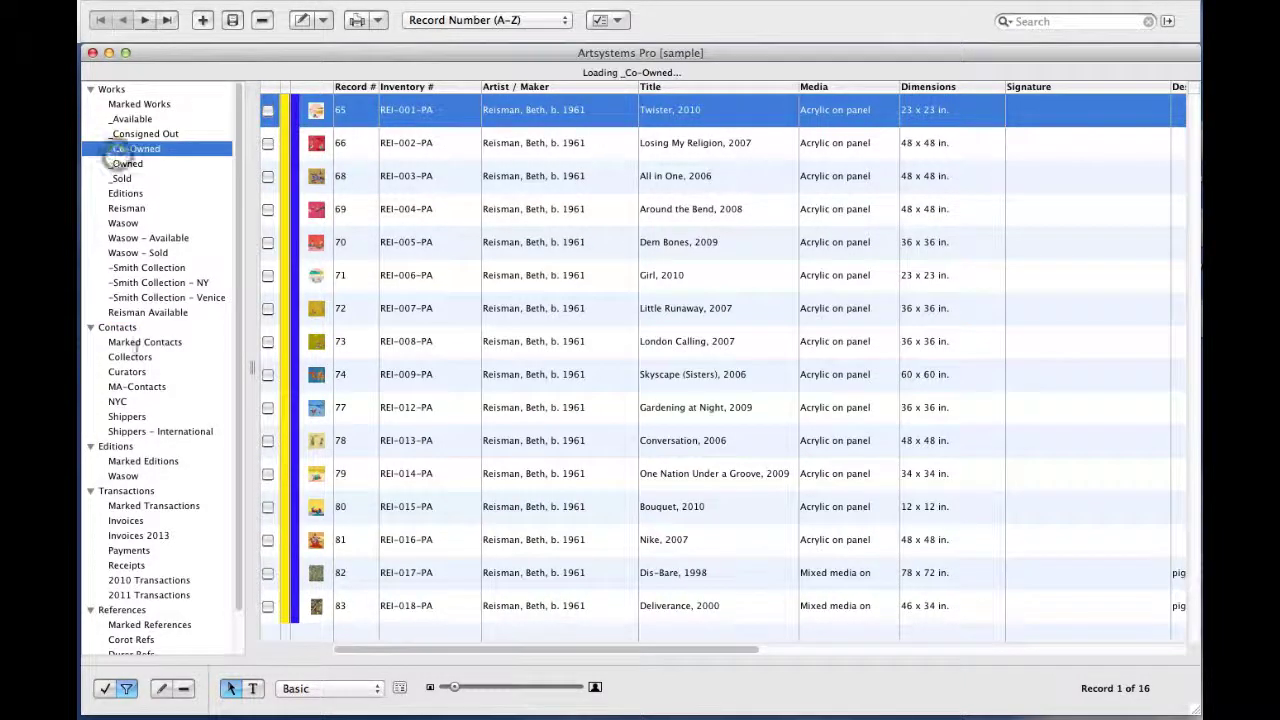
pyautogui.click(130, 296)
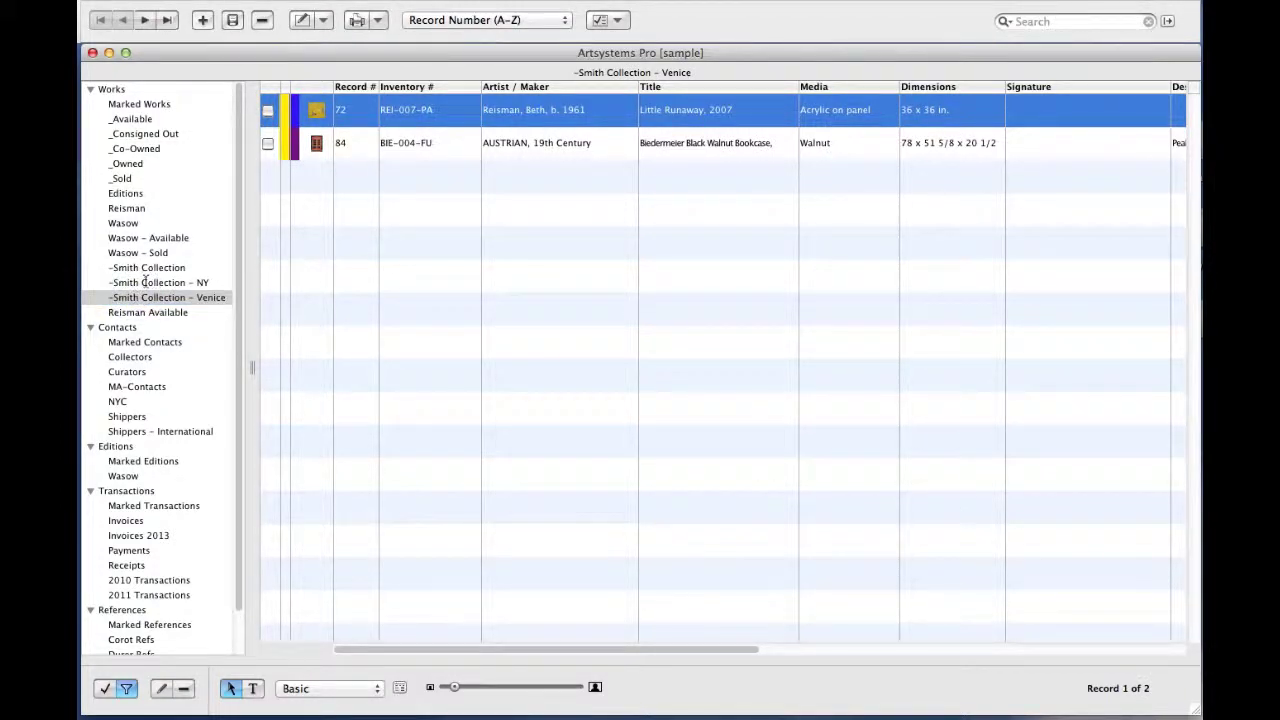
pyautogui.click(145, 282)
pyautogui.click(155, 254)
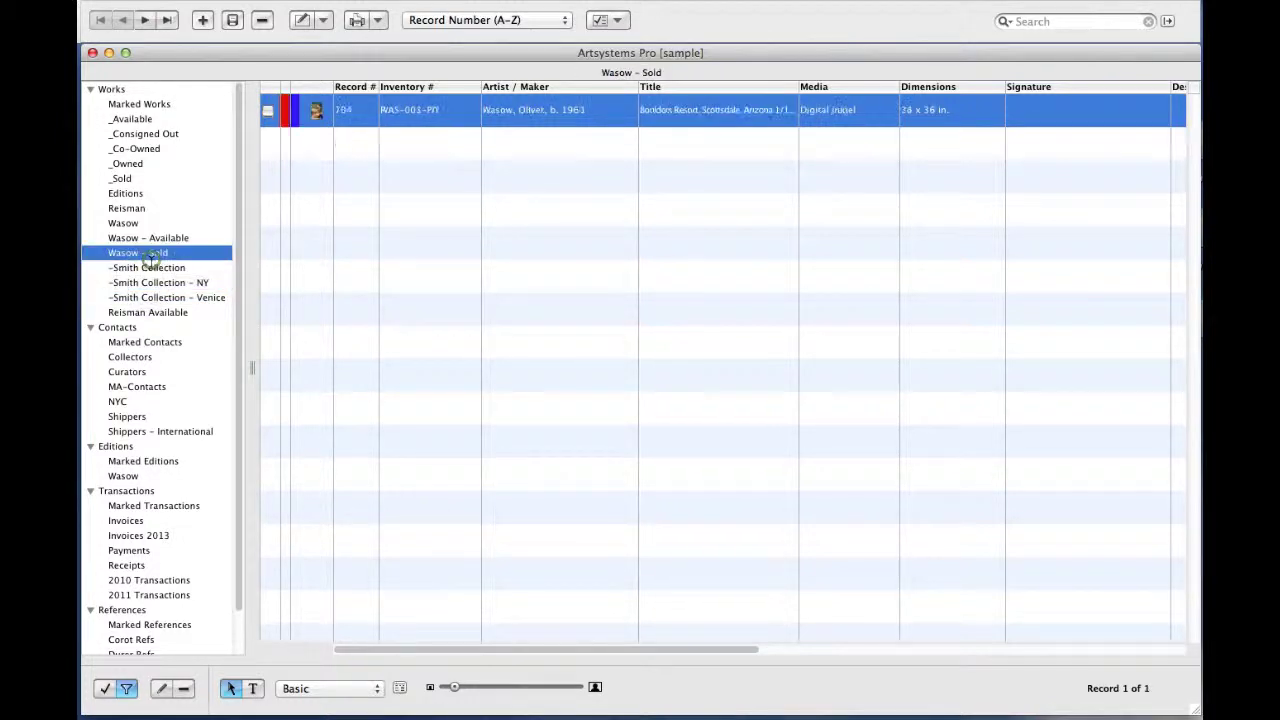
# Switch to Contacts and show the Shippers, then Shippers - International views.
pyautogui.click(120, 328)
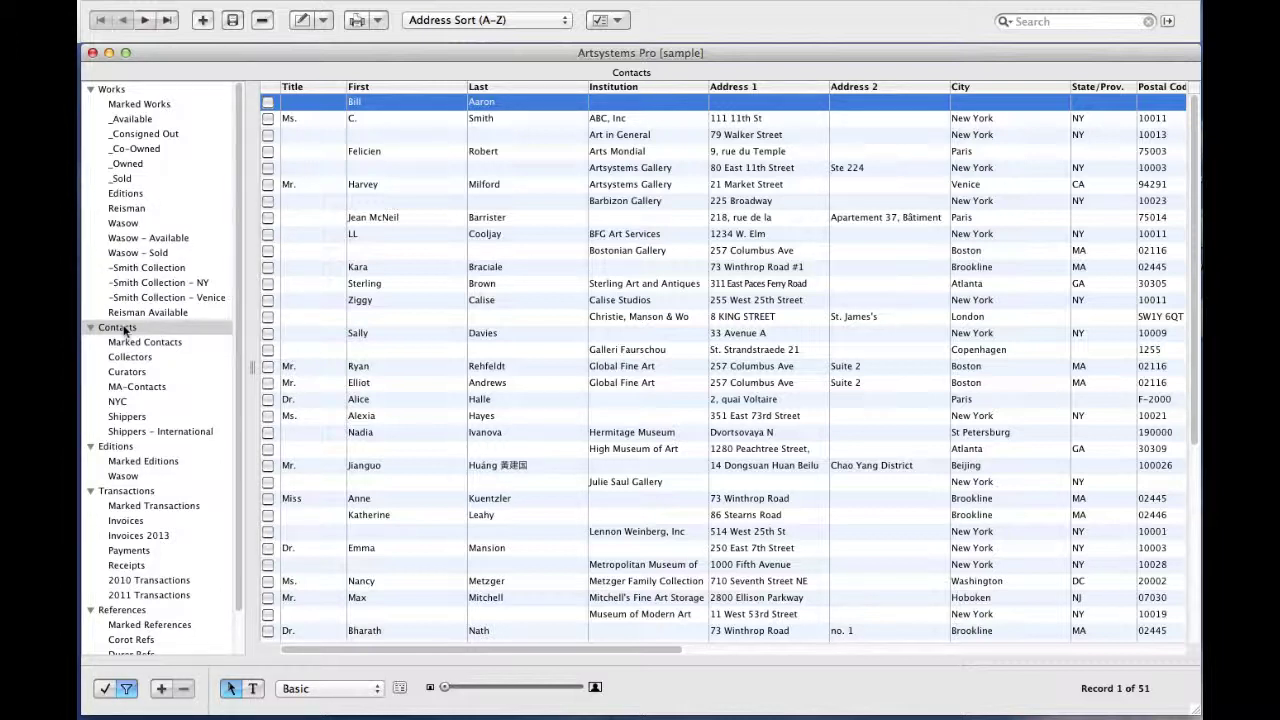
pyautogui.click(126, 417)
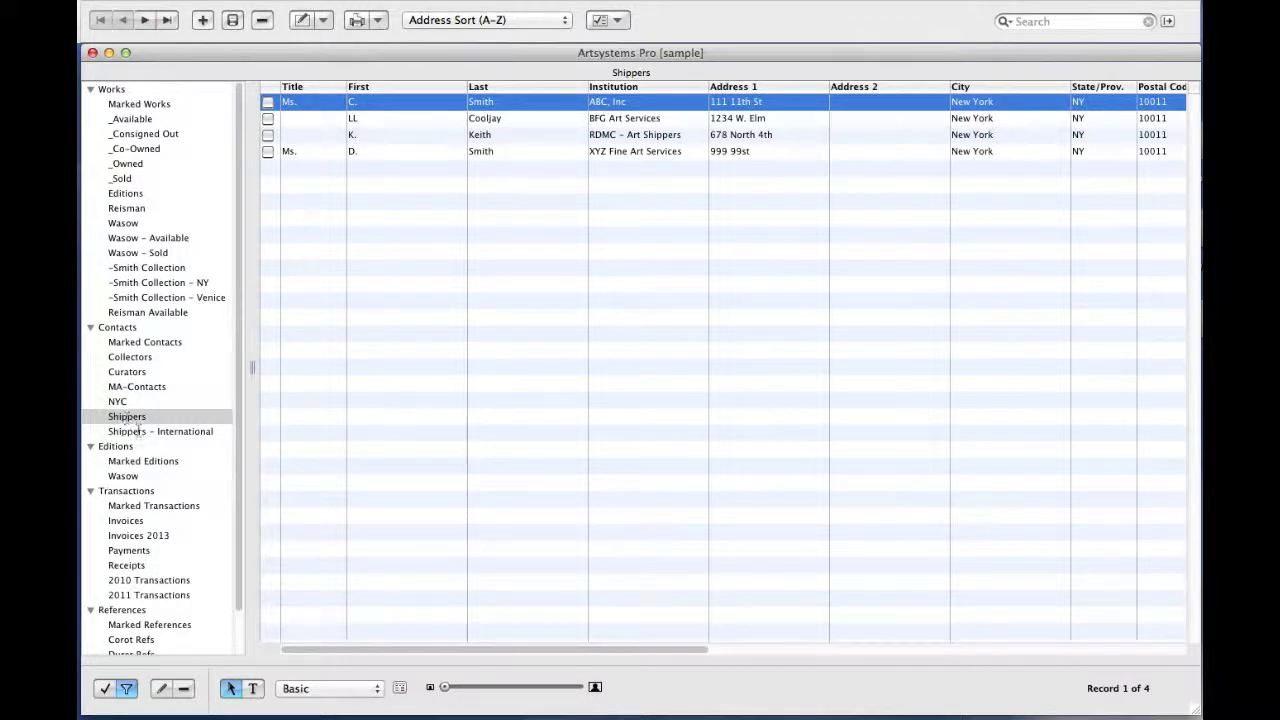
pyautogui.click(140, 432)
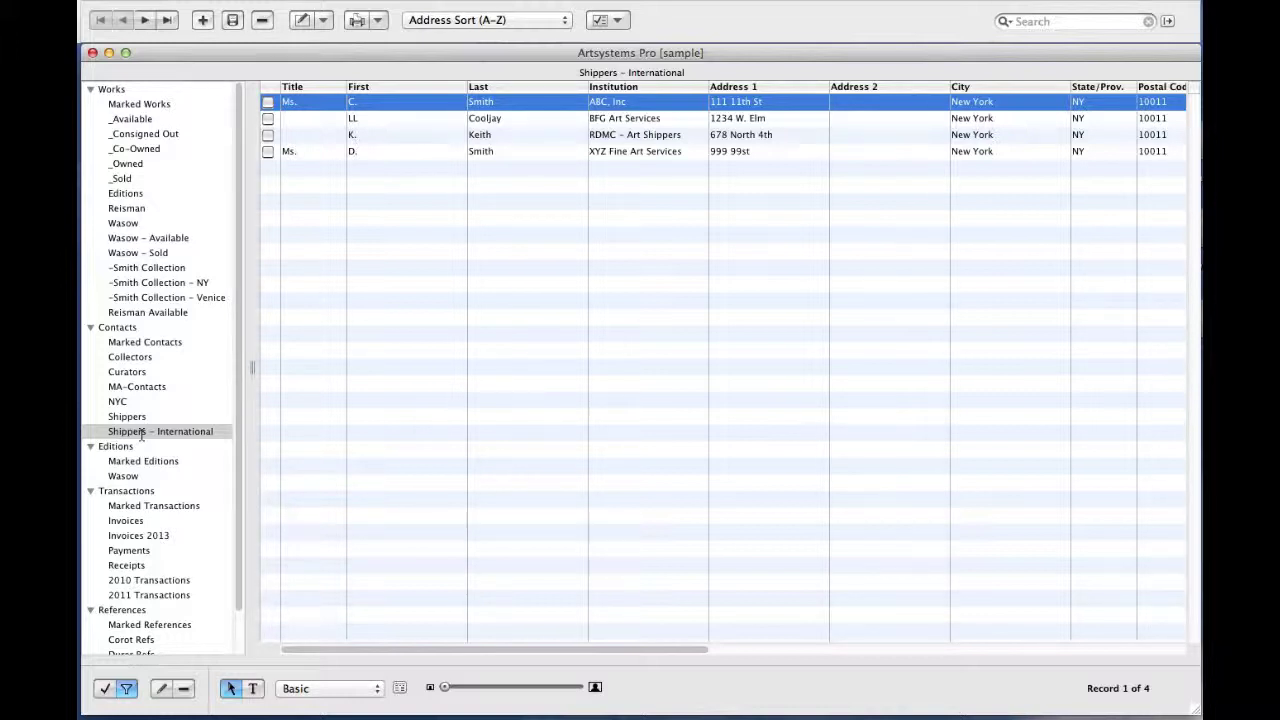
# Edit Shippers - International to match all categories, Customs and Shipper, leaving 2 contacts.
pyautogui.click(163, 689)
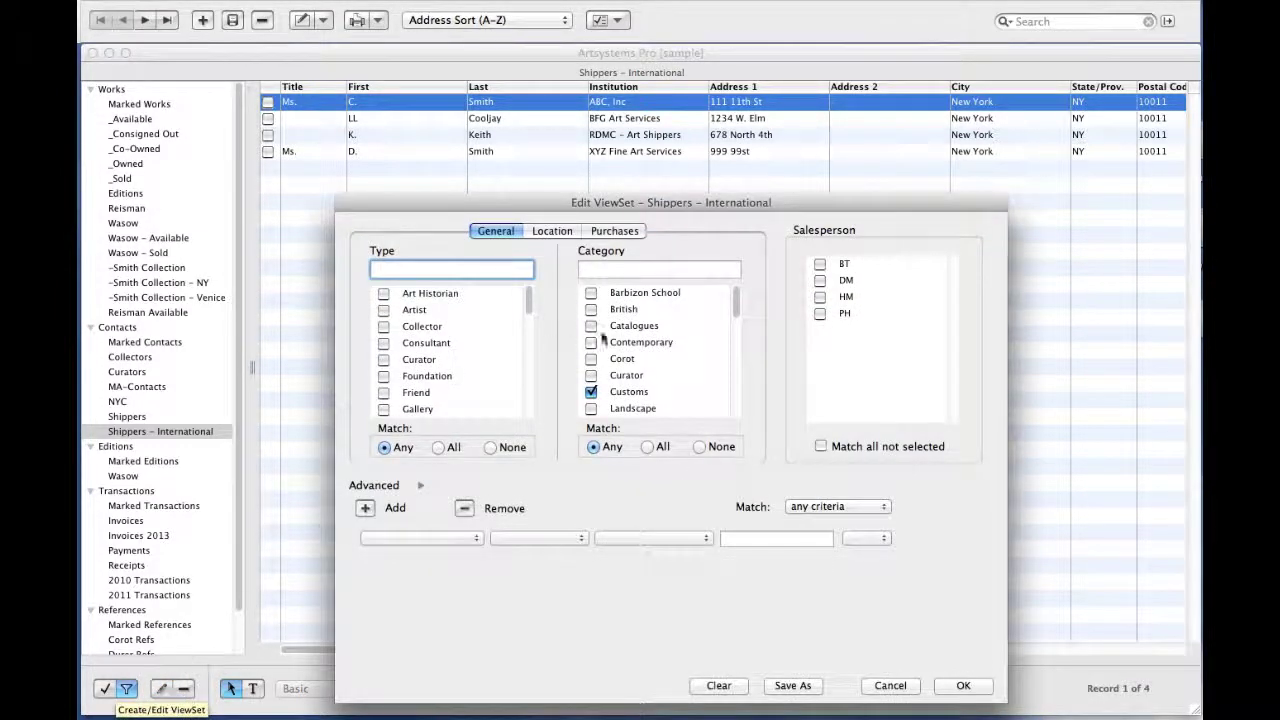
pyautogui.click(611, 268)
pyautogui.write('ship')
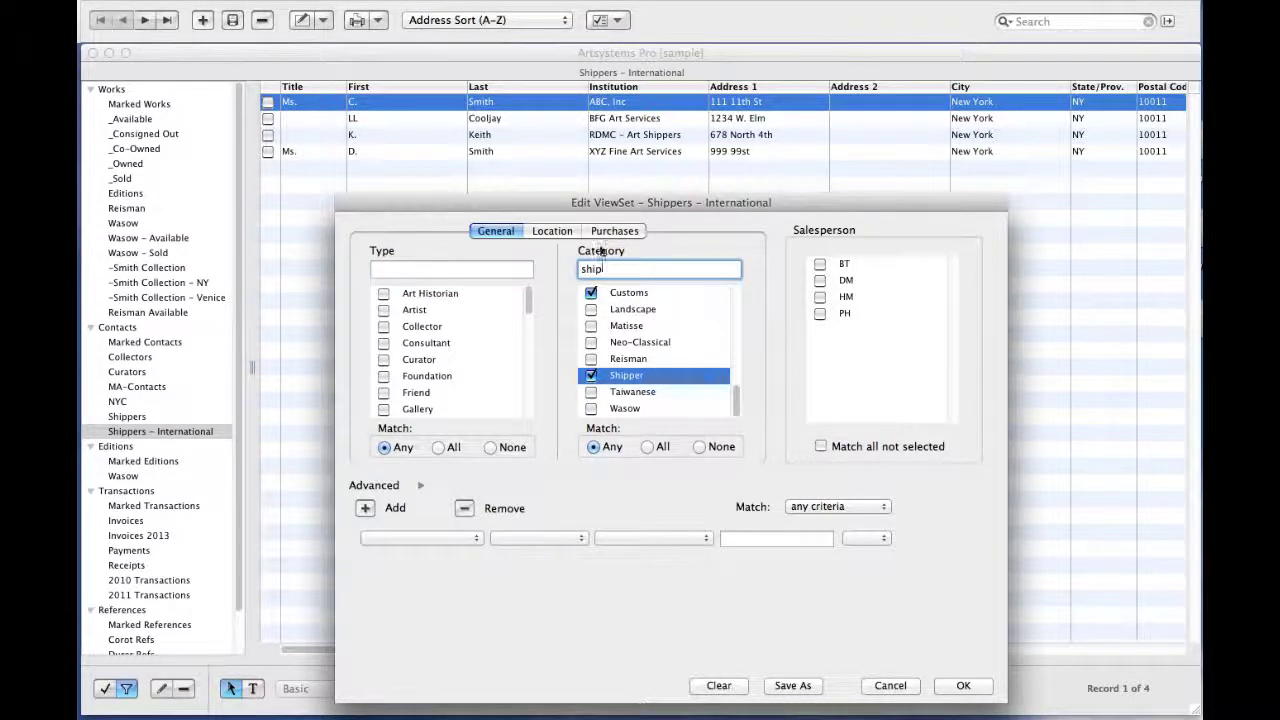
pyautogui.click(647, 448)
pyautogui.click(550, 232)
pyautogui.click(550, 231)
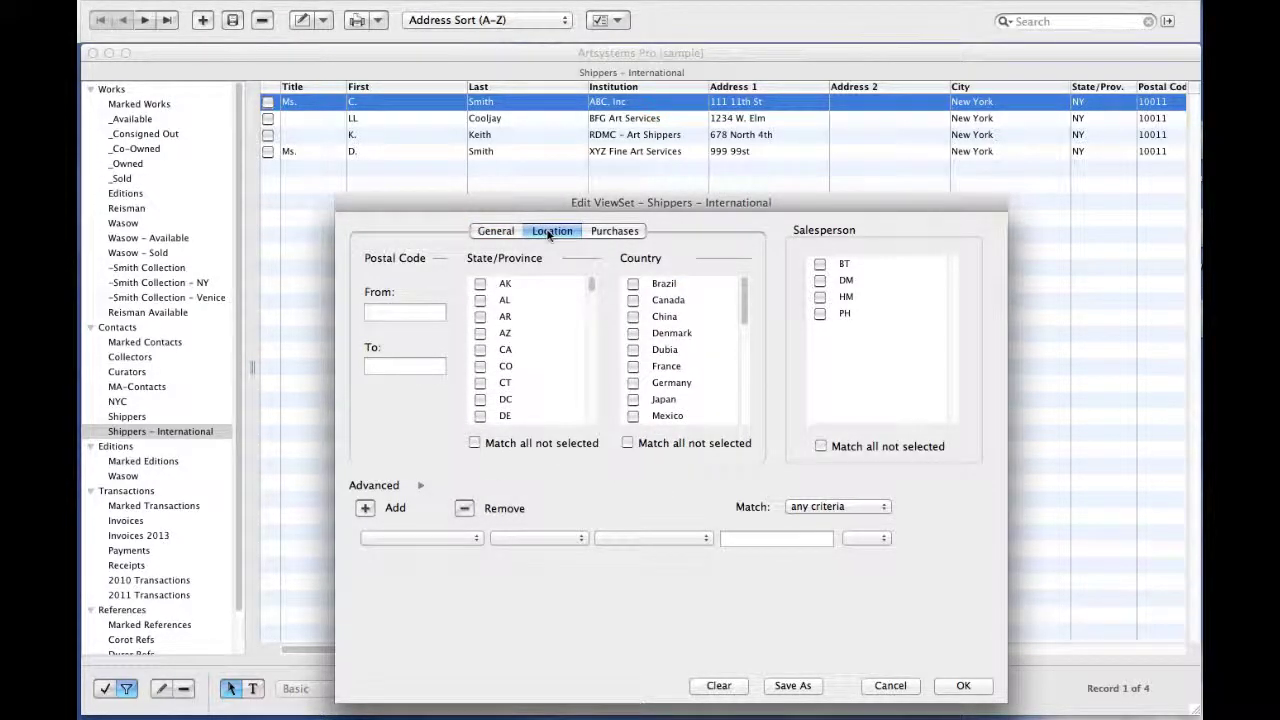
pyautogui.click(977, 685)
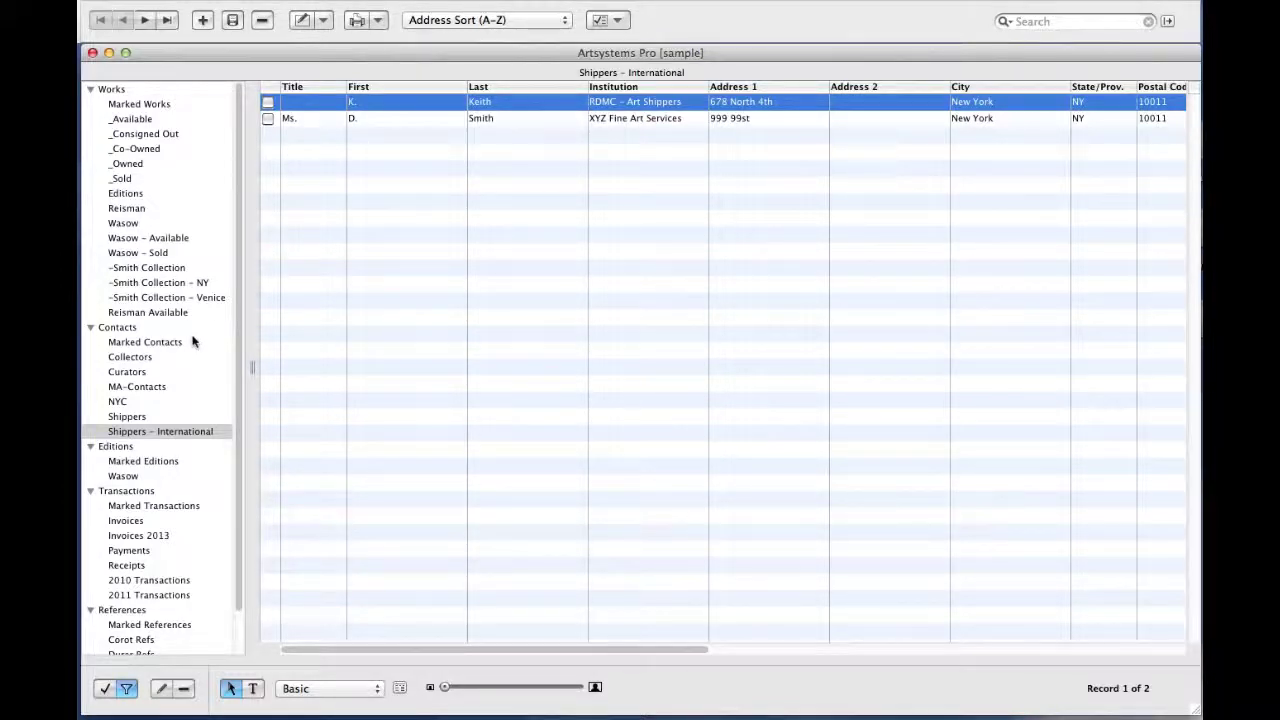
# Review all transactions, then the Invoices 2013, 2011 and 2010 views, then all 34 references.
pyautogui.click(131, 491)
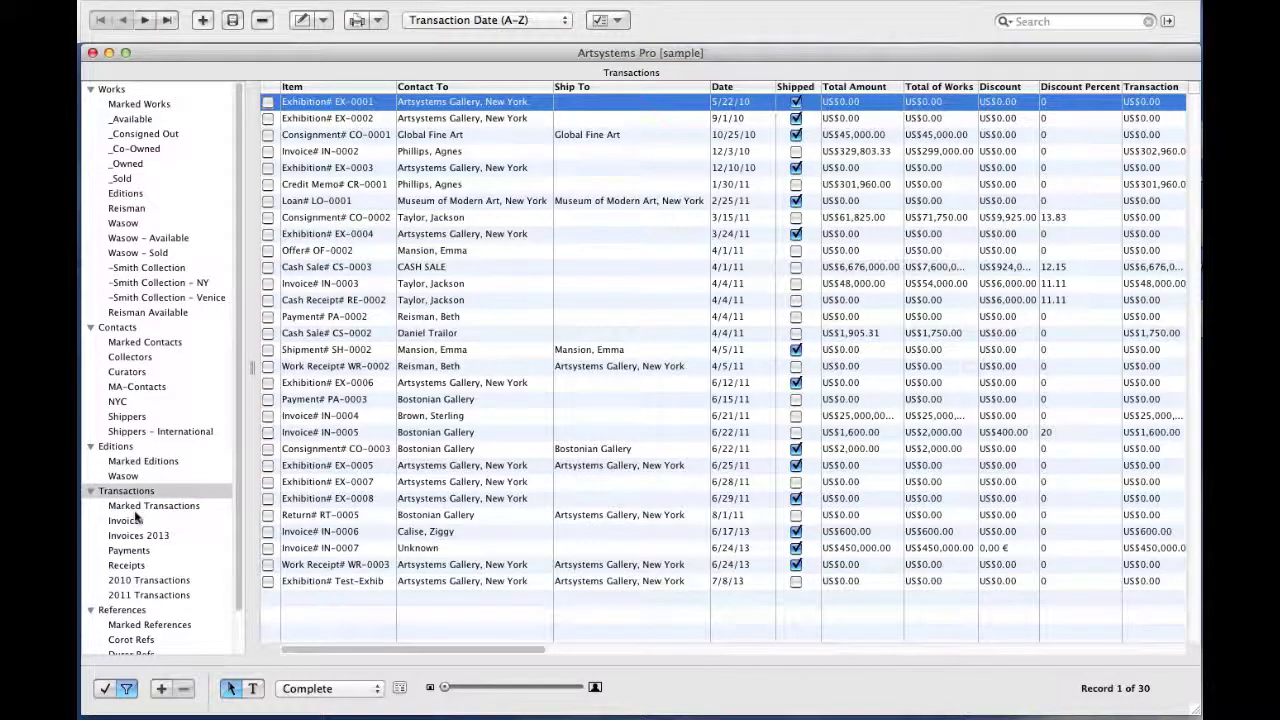
pyautogui.click(149, 537)
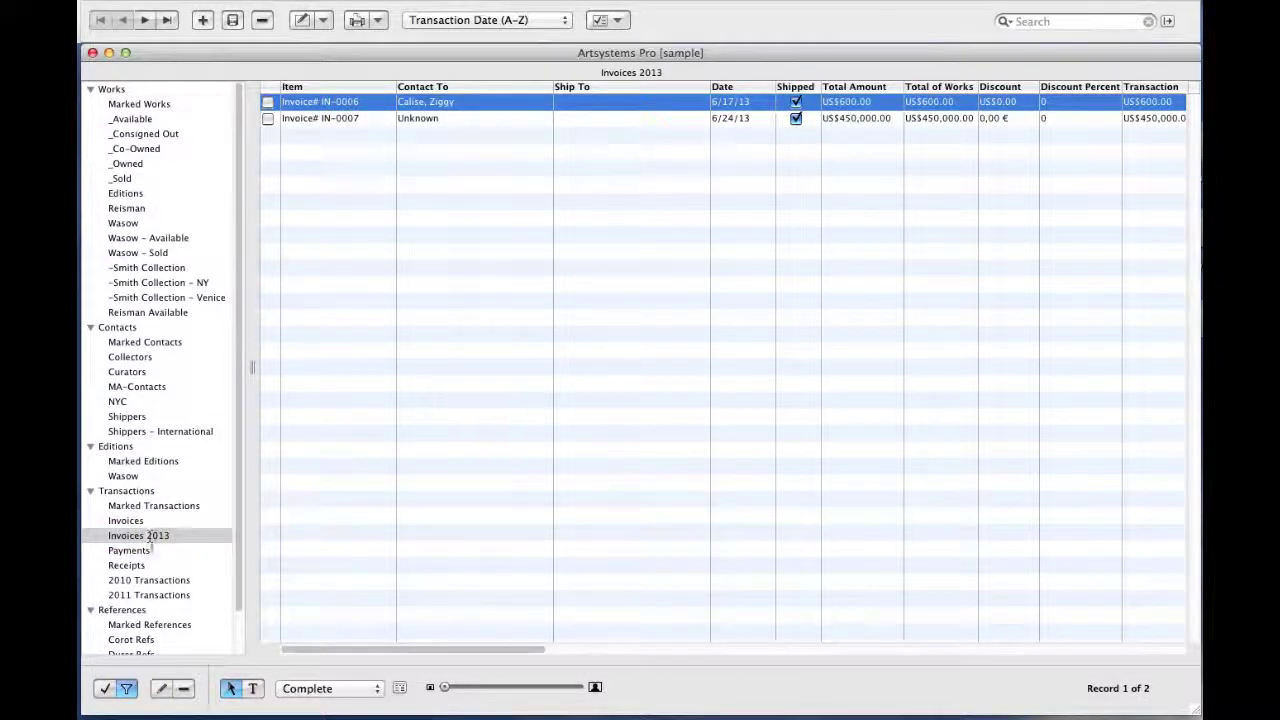
pyautogui.click(175, 596)
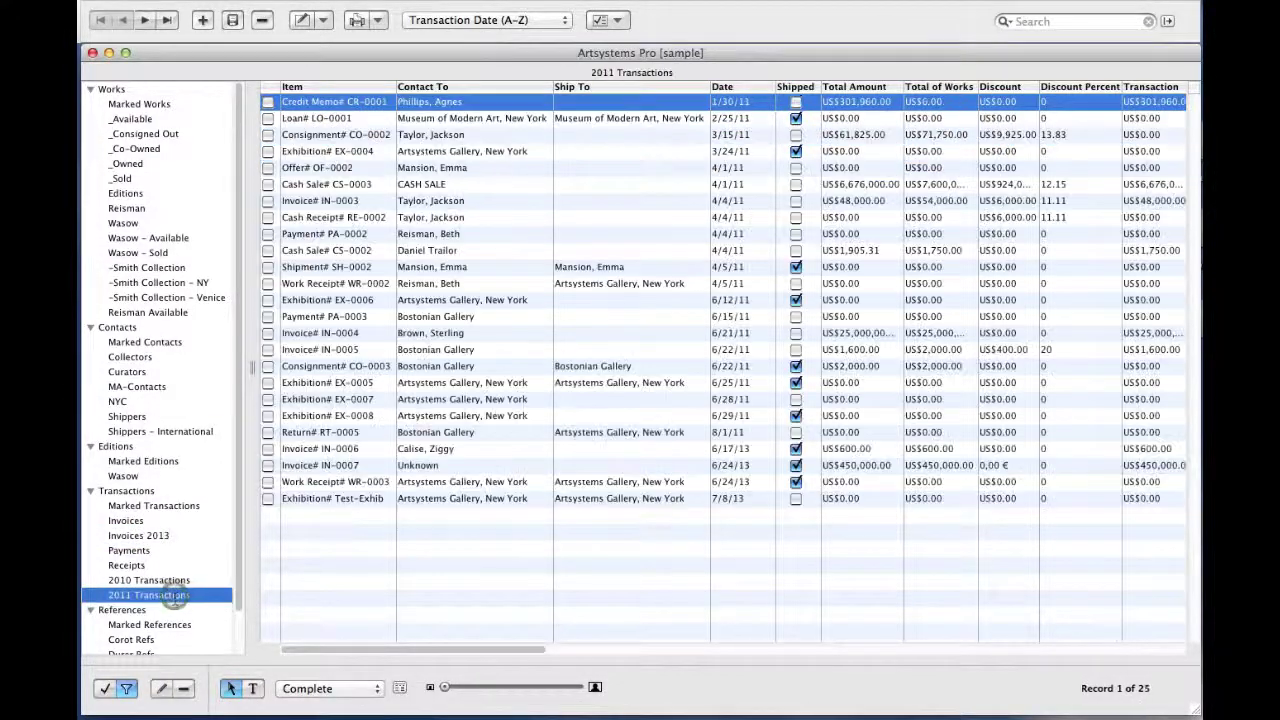
pyautogui.click(175, 580)
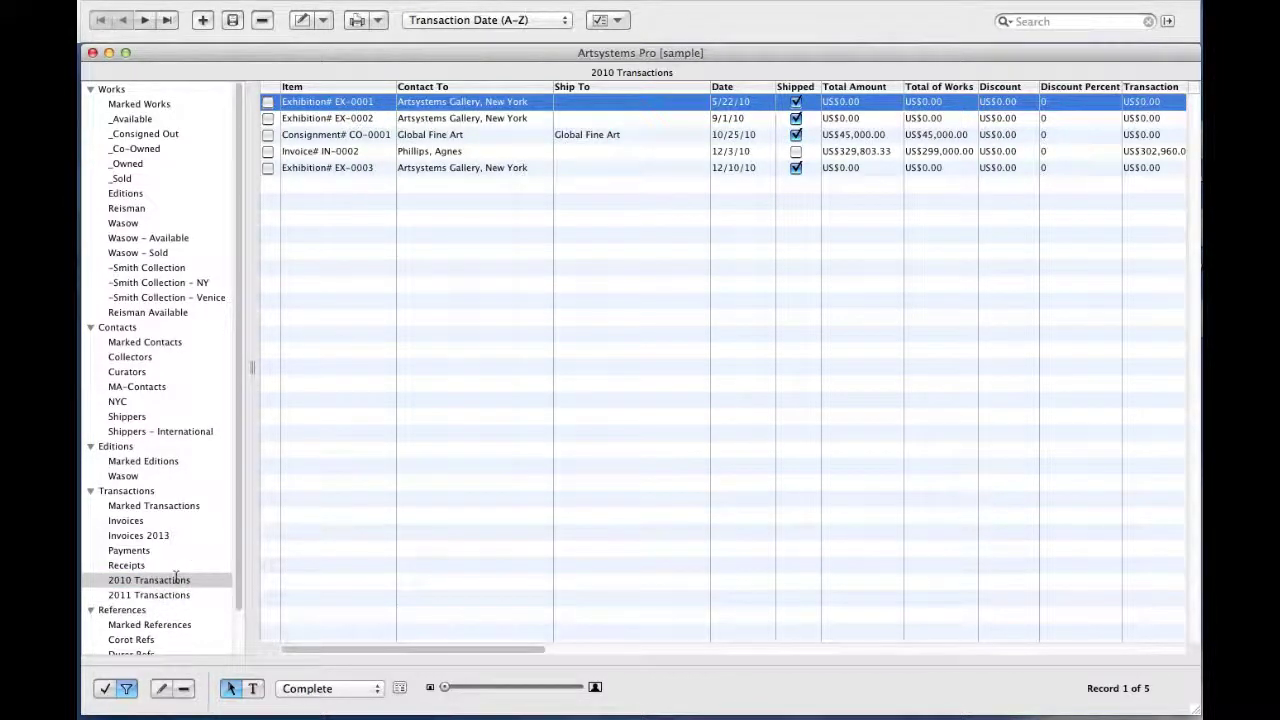
pyautogui.click(128, 612)
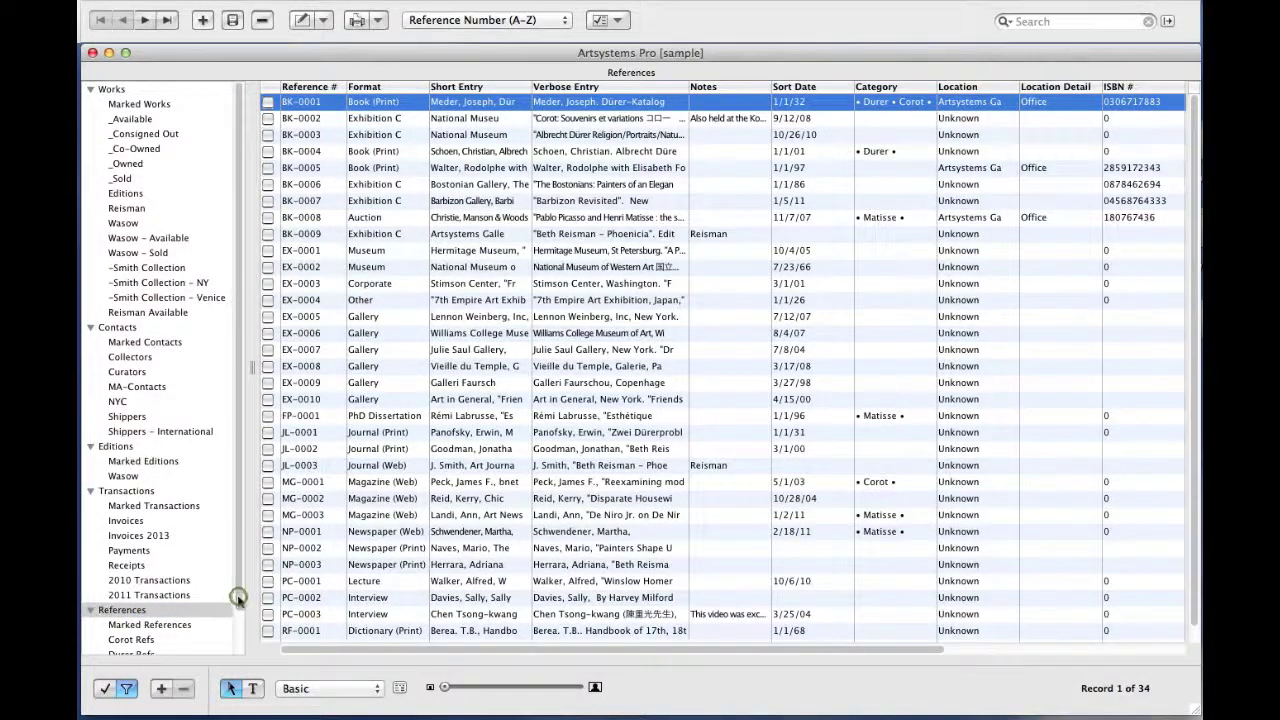
# Show the Reisman Refs references view with BK-0009 and JL-0003.
pyautogui.moveTo(237, 594); pyautogui.dragTo(234, 665)
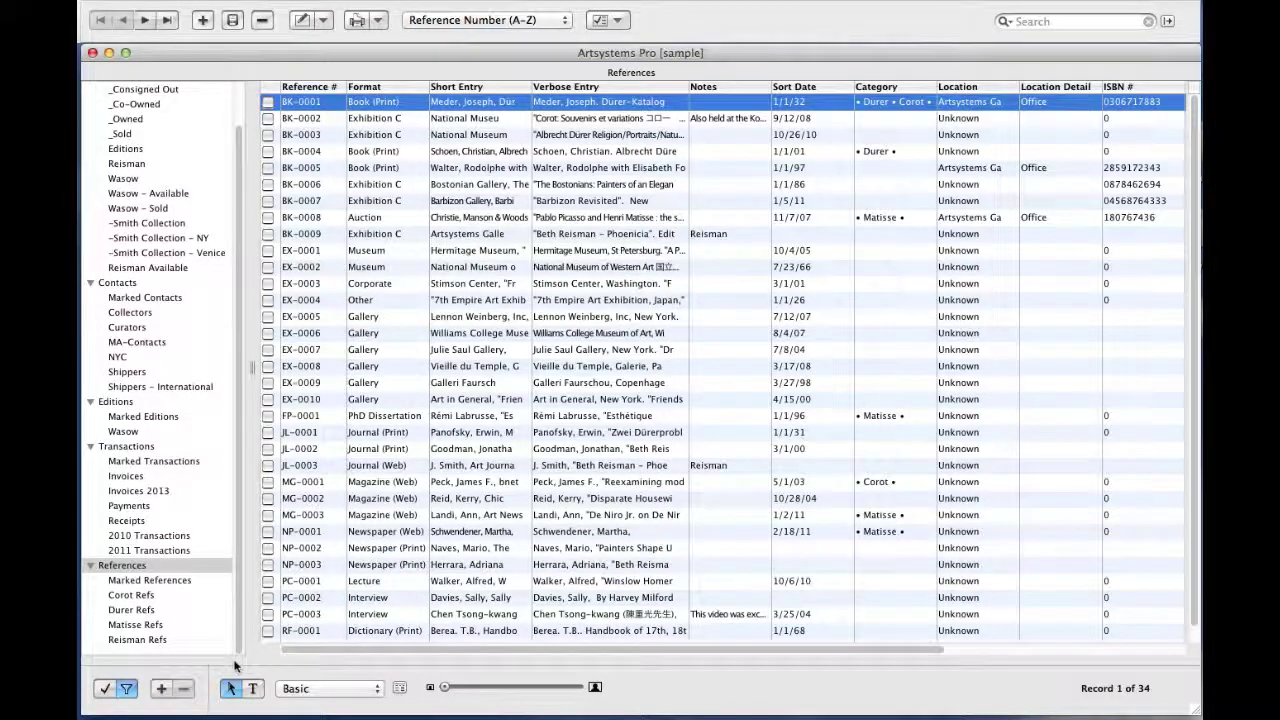
pyautogui.click(134, 639)
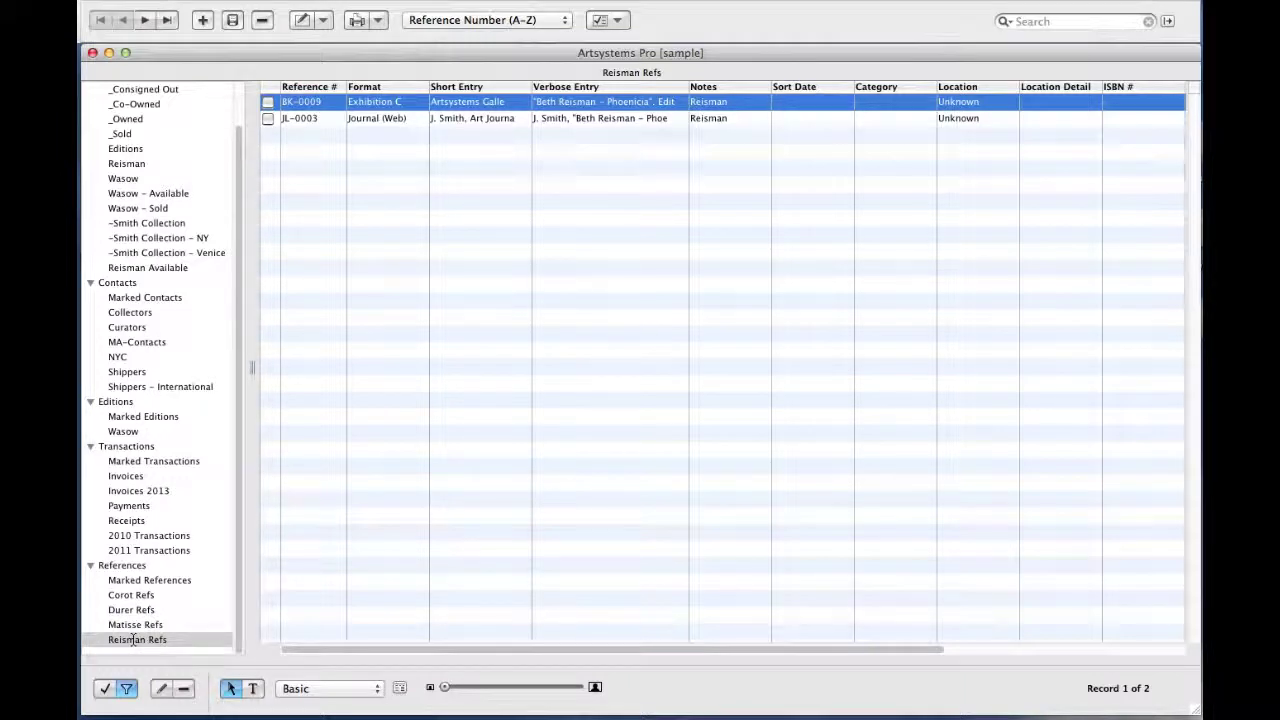
pyautogui.click(240, 203)
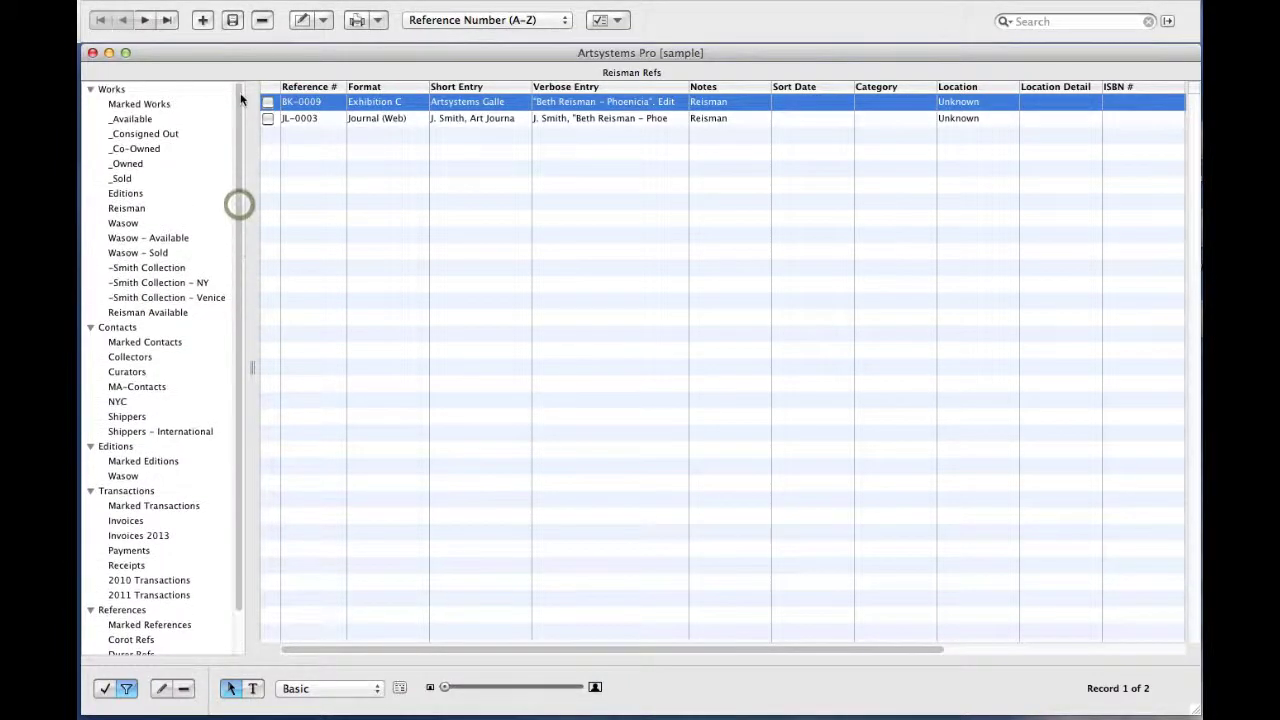
# Open All in One, 2006 from the Reisman view and start a new reference row.
pyautogui.click(126, 208)
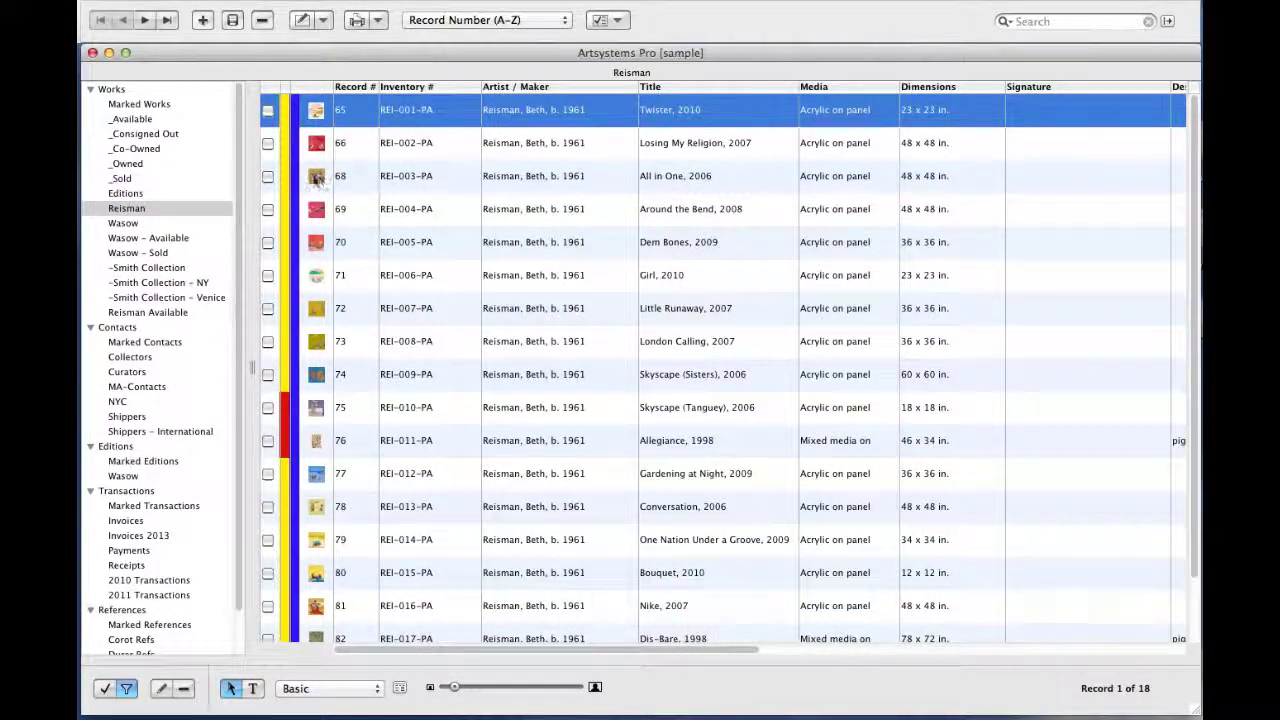
pyautogui.click(403, 183)
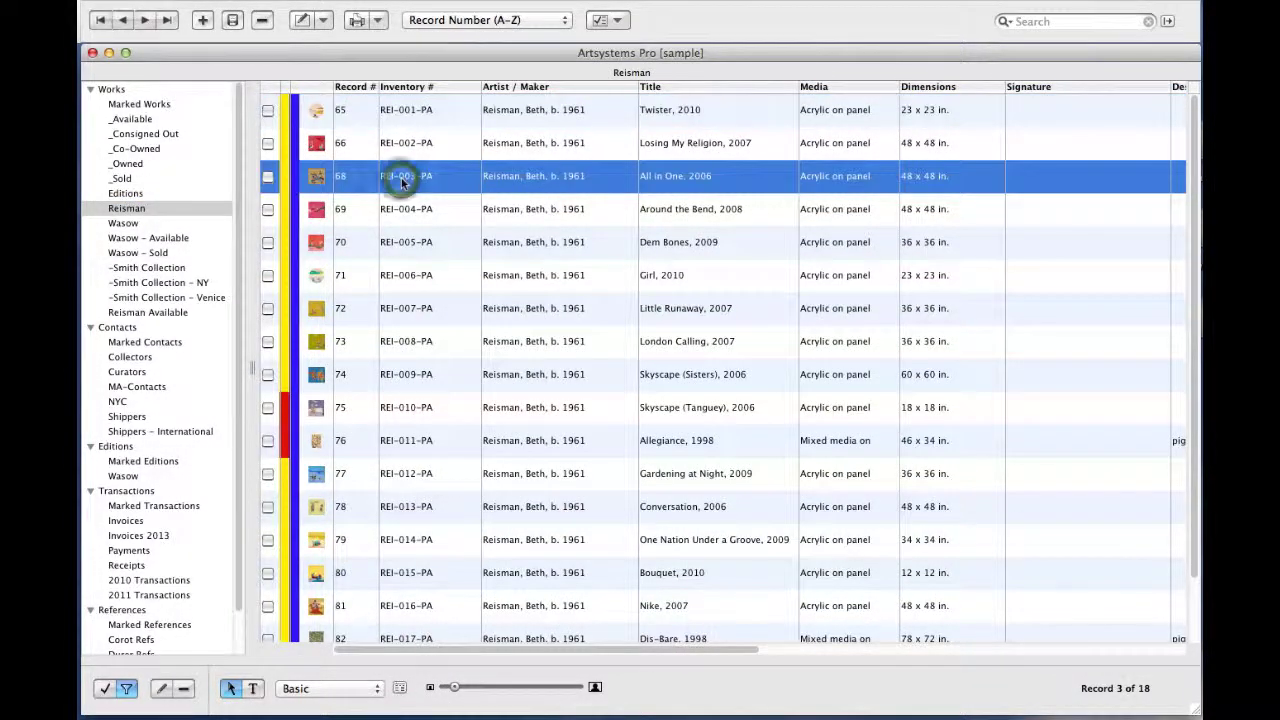
pyautogui.doubleClick(365, 183)
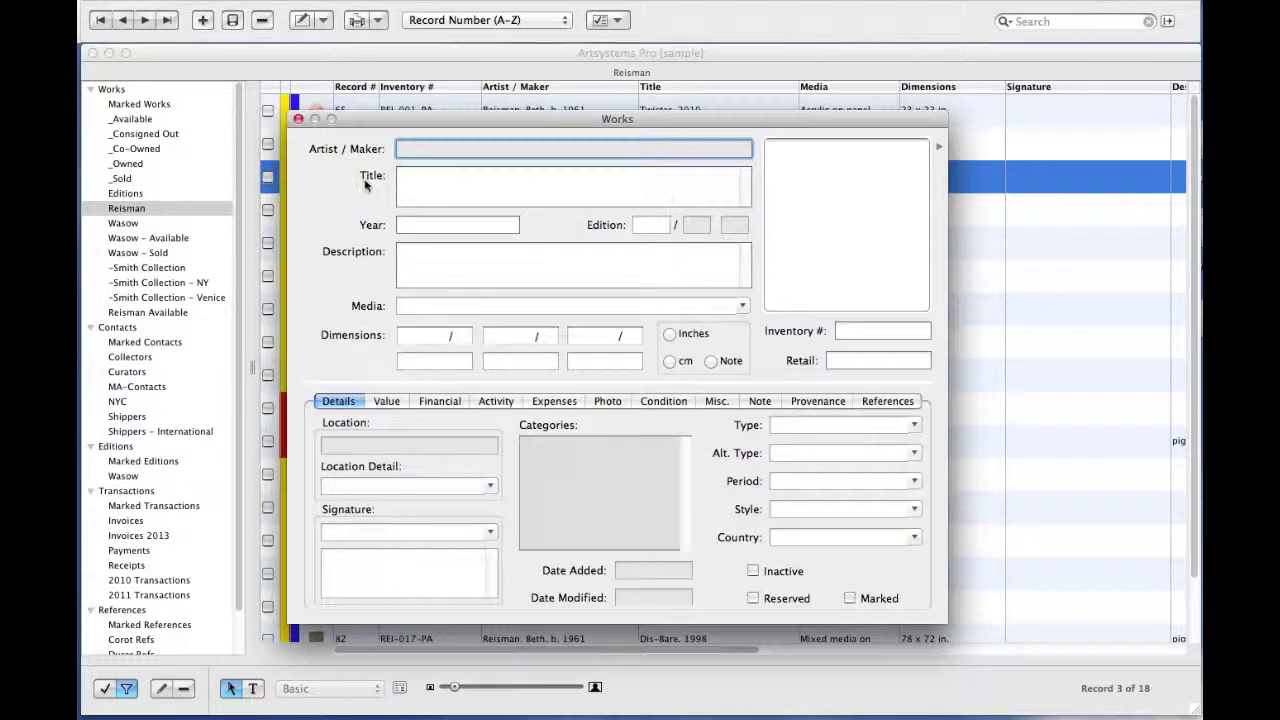
pyautogui.click(881, 402)
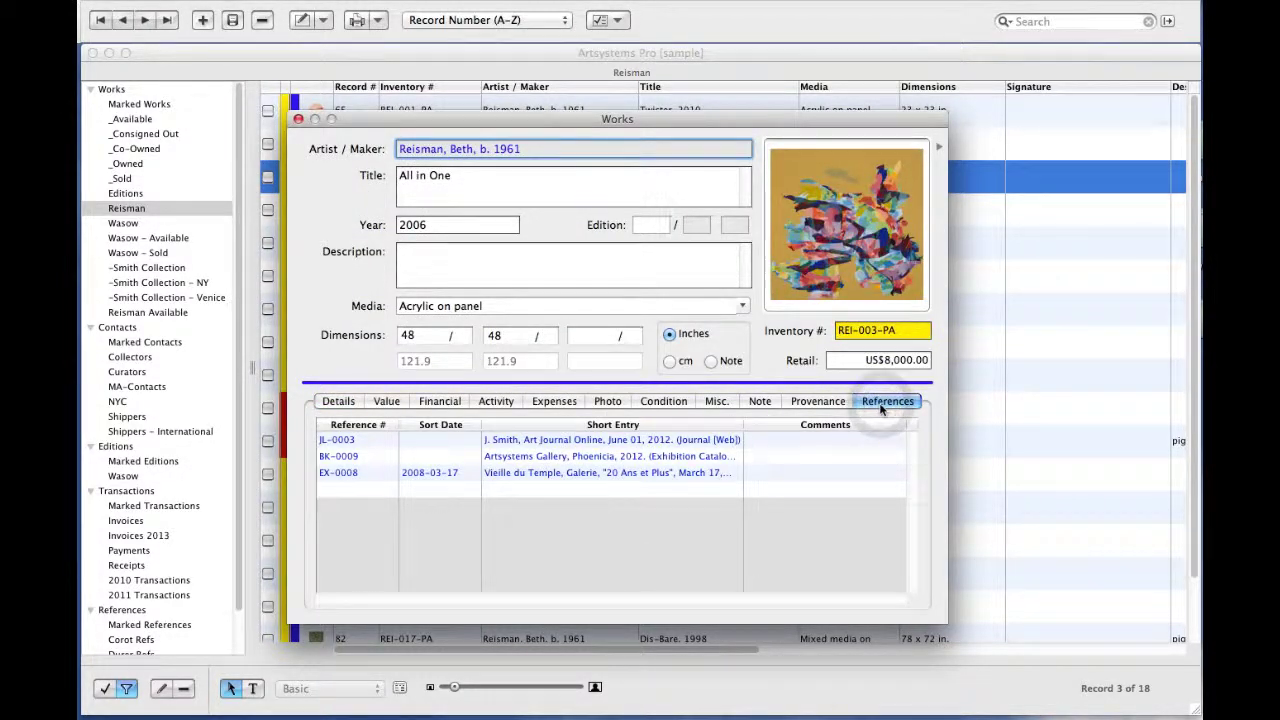
pyautogui.click(348, 495)
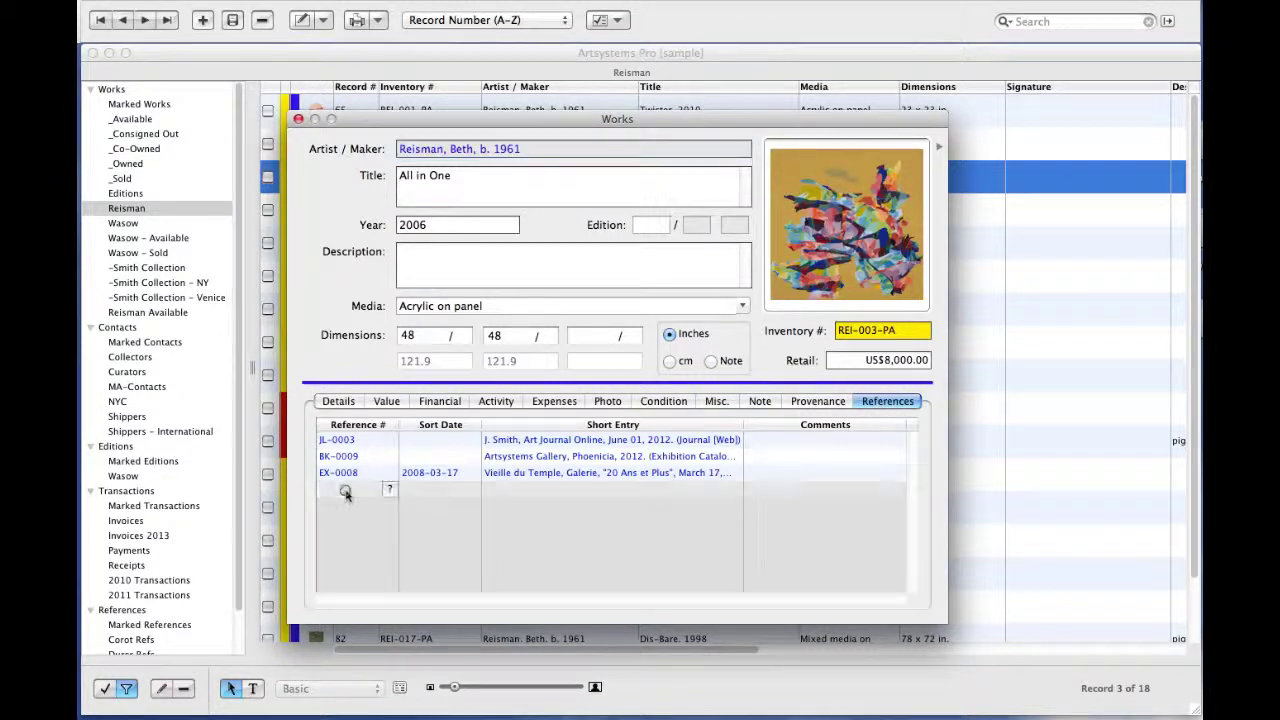
pyautogui.click(389, 495)
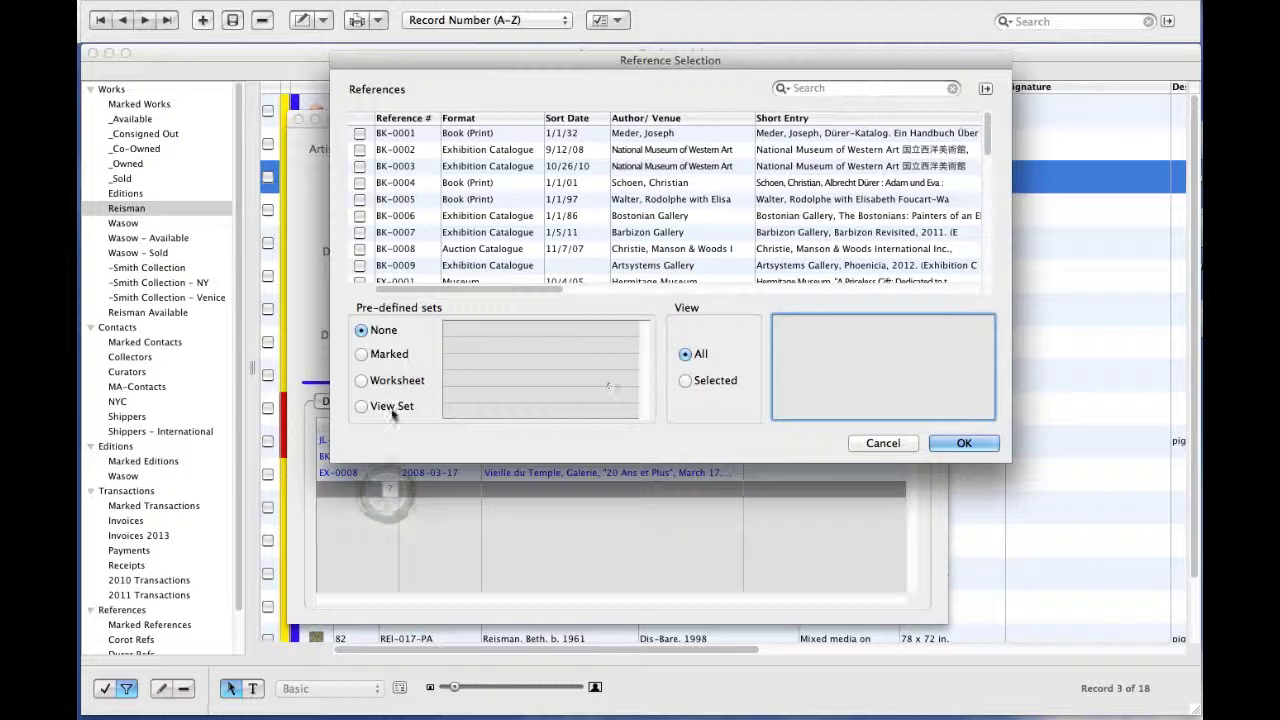
# Pick JL-0003 and BK-0009 from the Reisman Refs view set, then save the work record.
pyautogui.click(361, 406)
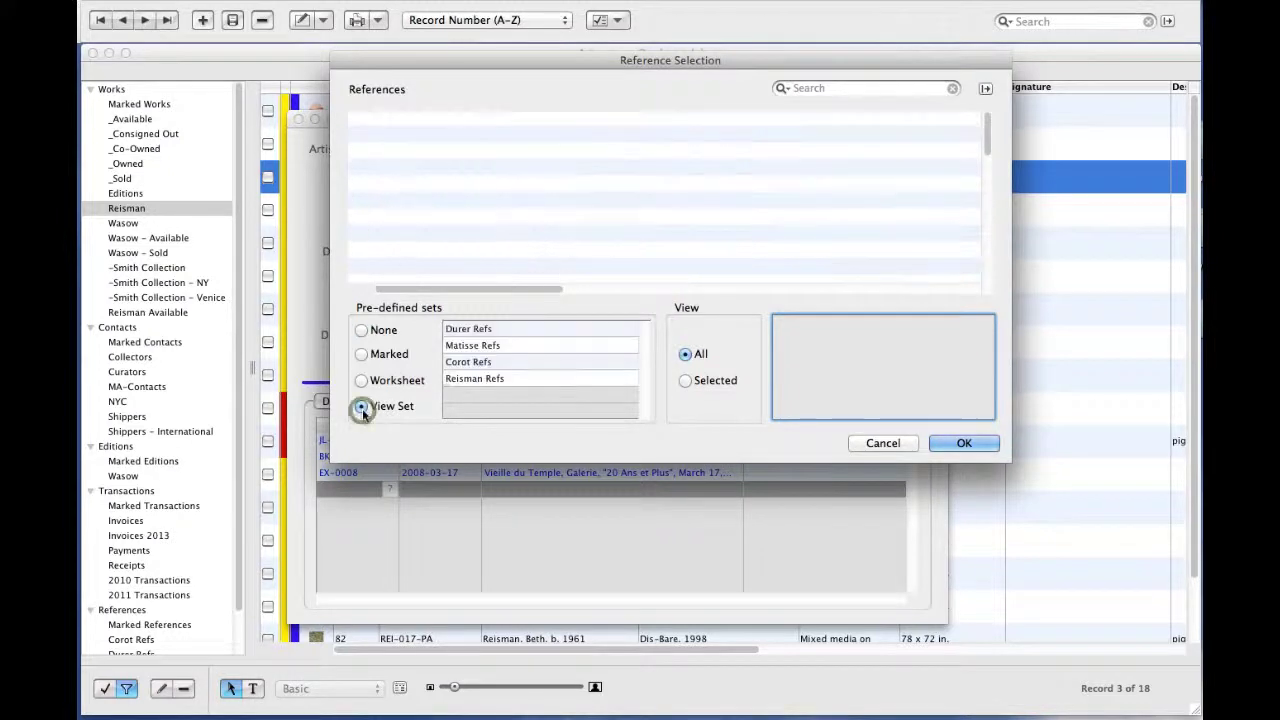
pyautogui.click(491, 378)
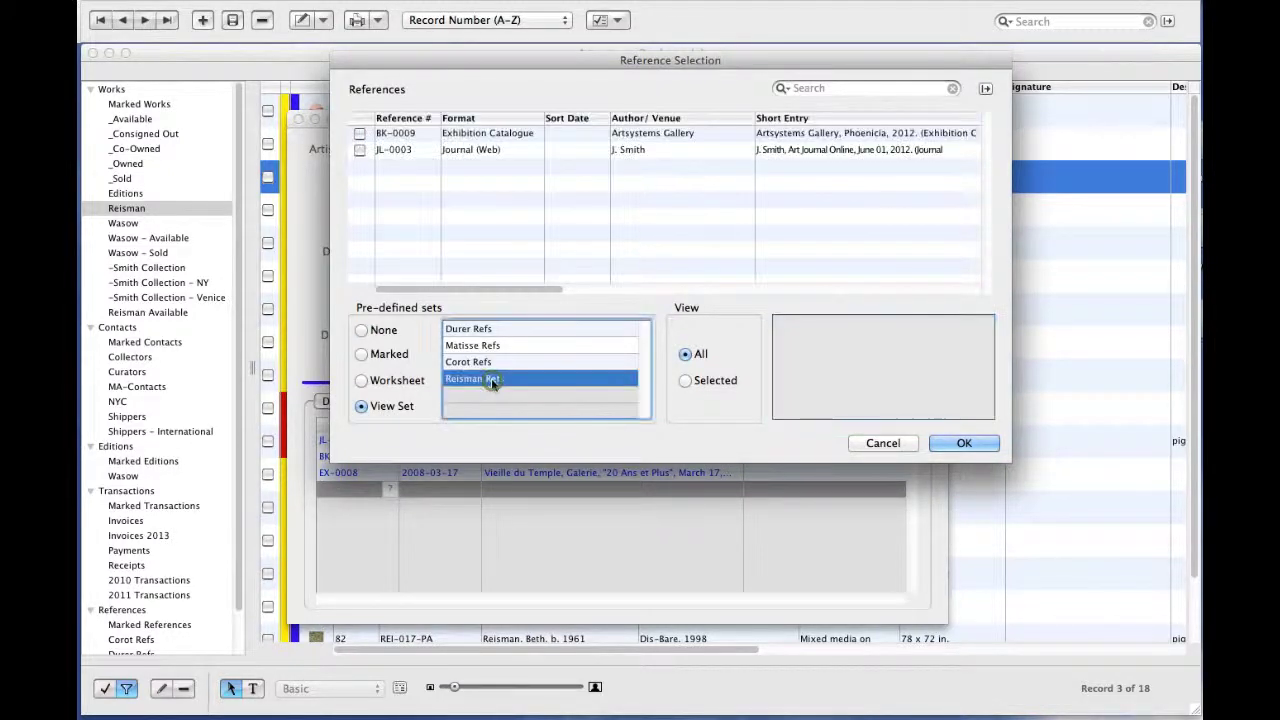
pyautogui.click(359, 150)
pyautogui.click(360, 133)
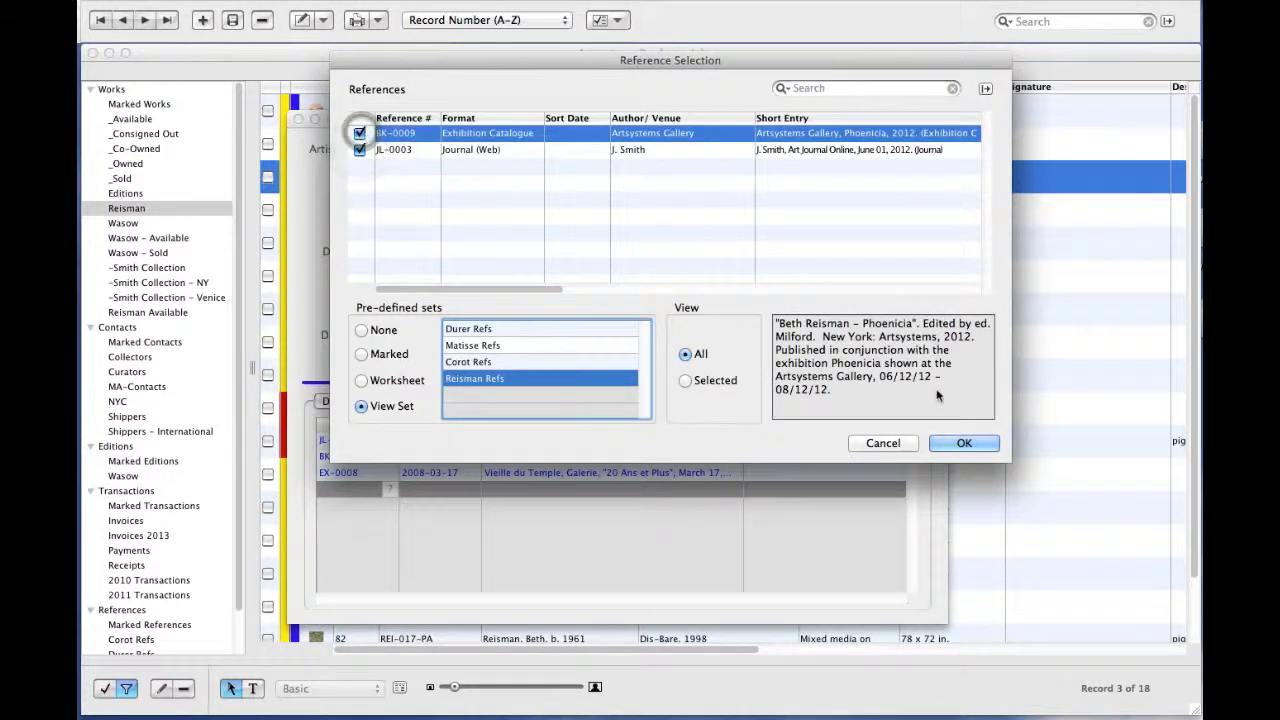
pyautogui.click(963, 443)
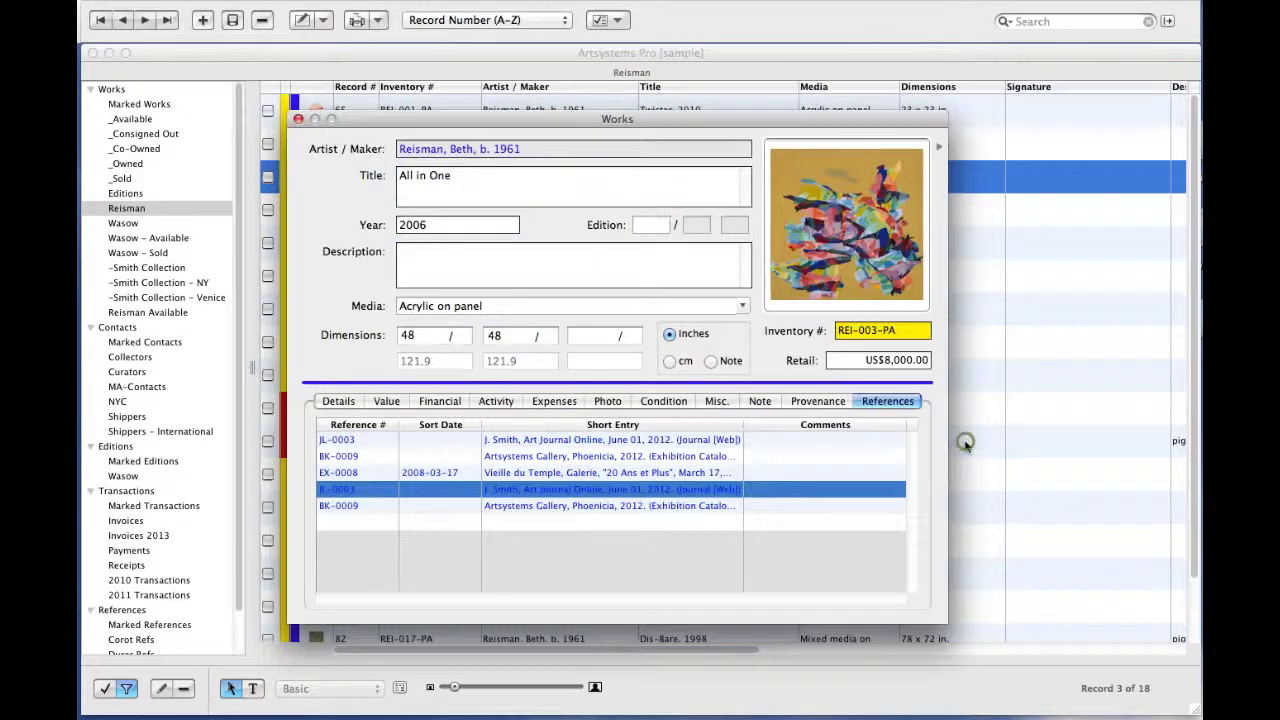
pyautogui.click(233, 21)
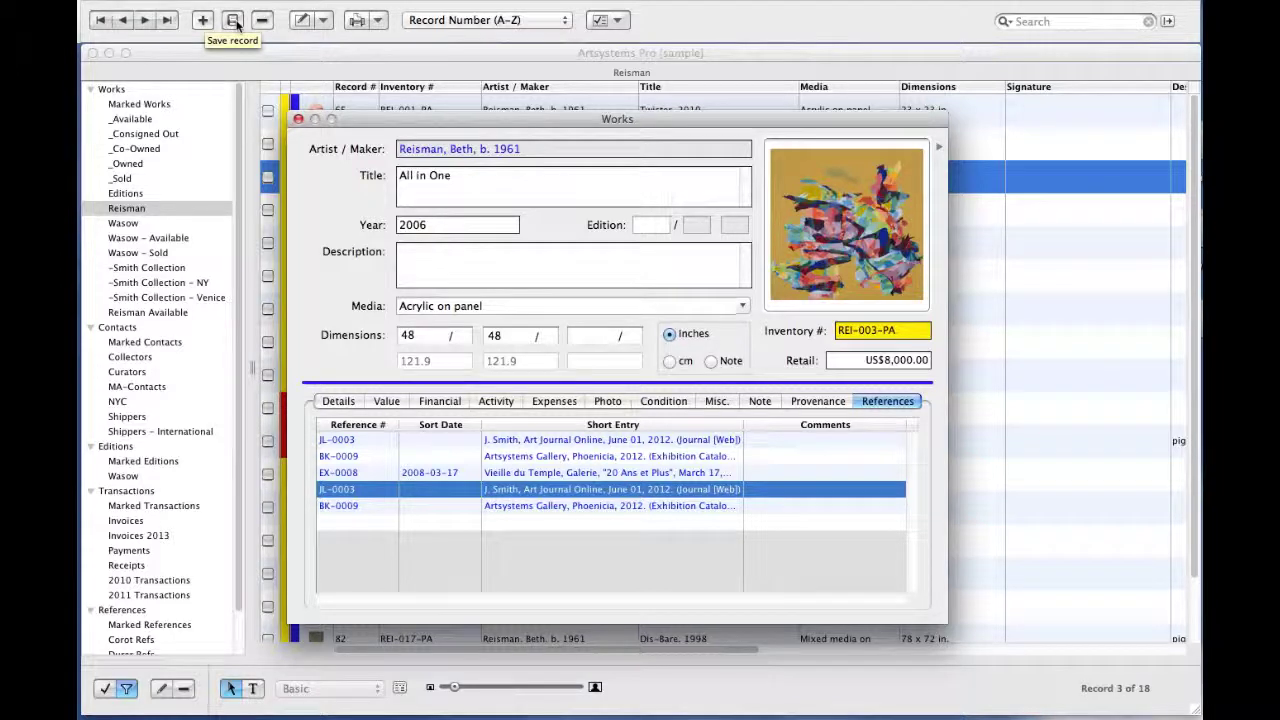
pyautogui.click(235, 21)
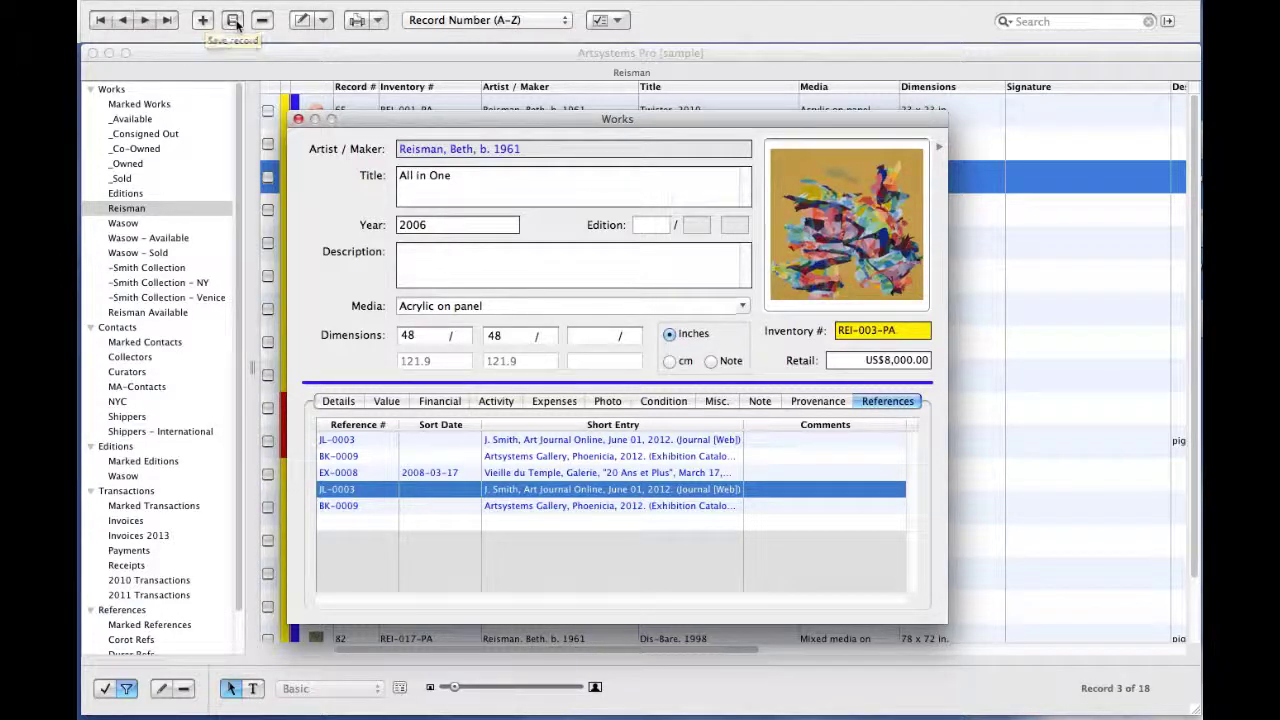